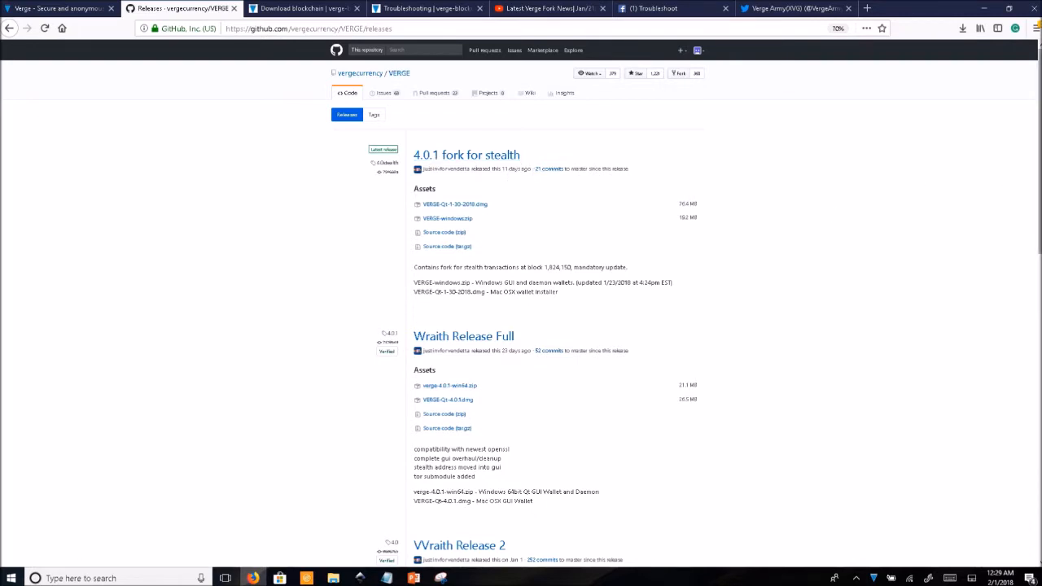
Open the official GitHub repositories page from the developers' tools section of vergecurrency.com.
{"action": "scroll", "coordinate": [364, 268], "scroll_direction": "down", "scroll_amount": 3}
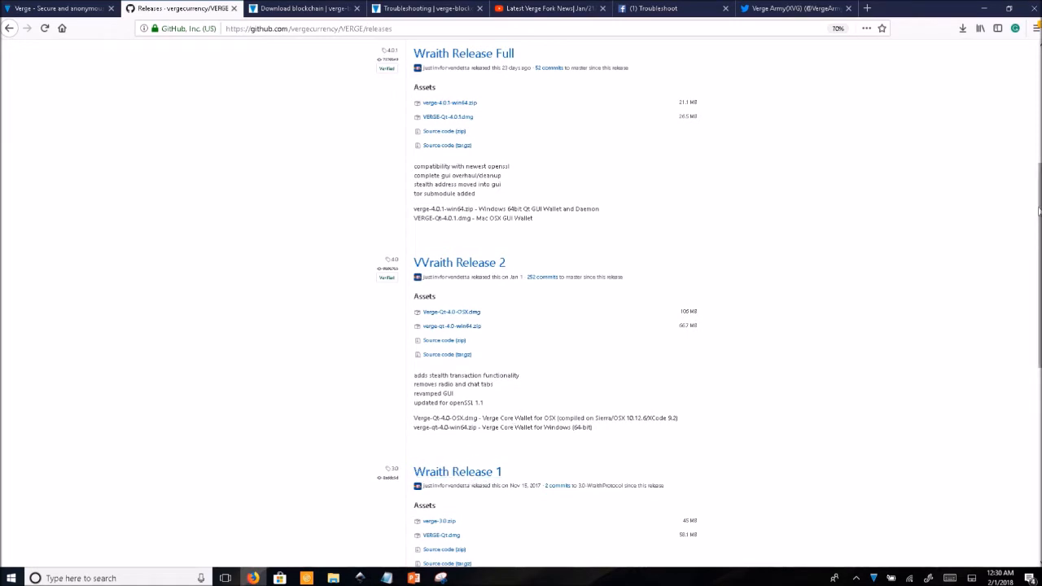
{"action": "scroll", "coordinate": [1038, 212], "scroll_direction": "up", "scroll_amount": 3}
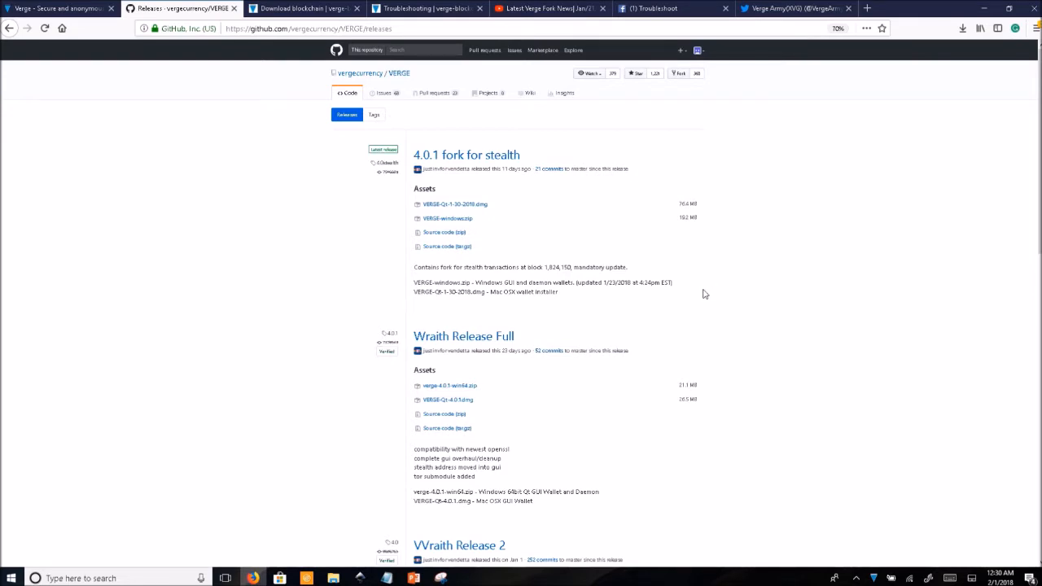
{"action": "left_click", "coordinate": [66, 9]}
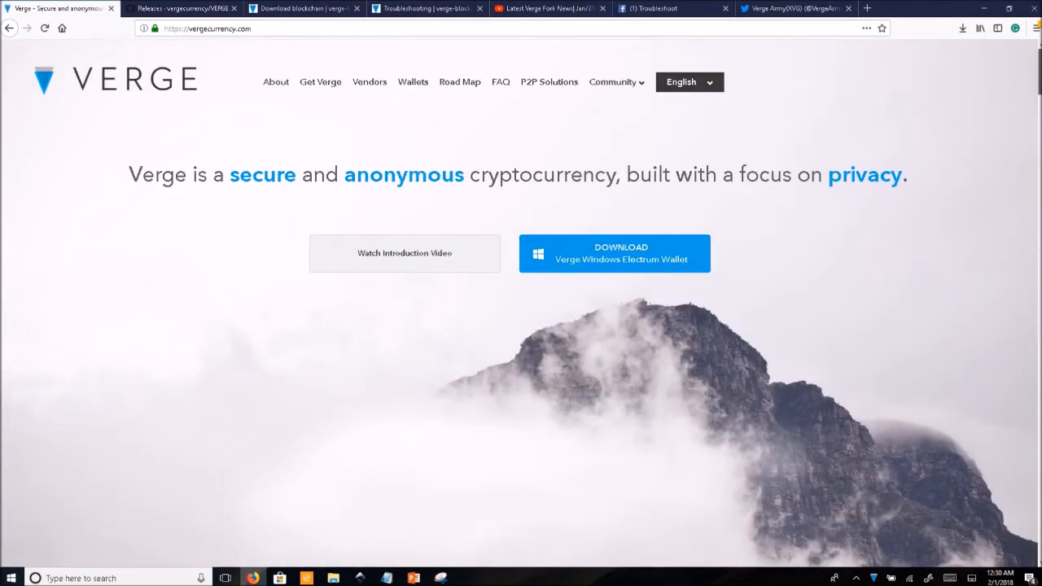
{"action": "scroll", "coordinate": [521, 325], "scroll_direction": "down", "scroll_amount": 20}
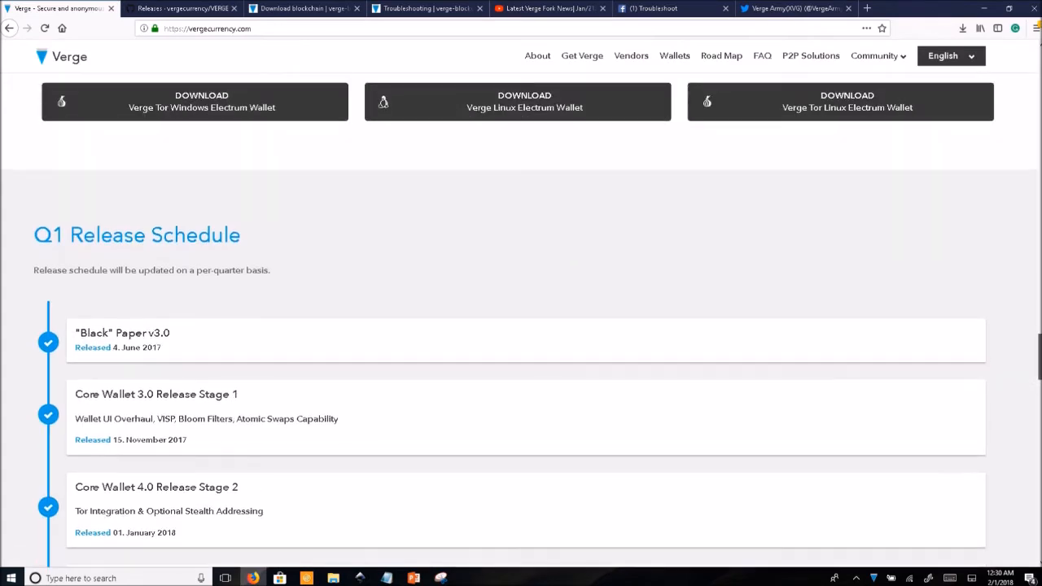
{"action": "left_click_drag", "start_coordinate": [1039, 358], "coordinate": [1030, 437]}
{"action": "scroll", "coordinate": [1031, 431], "scroll_direction": "down", "scroll_amount": 3}
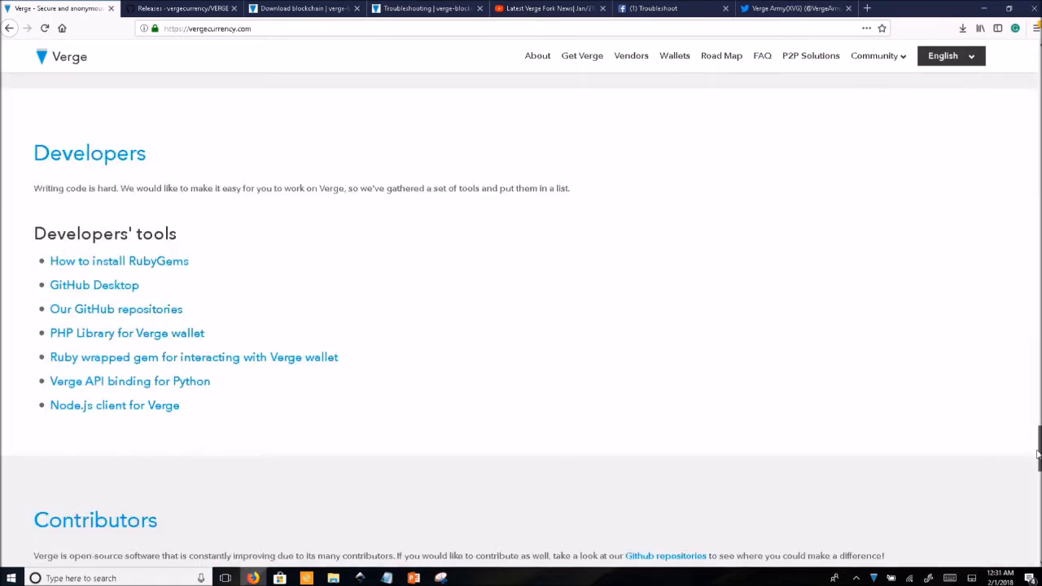
{"action": "left_click", "coordinate": [113, 303]}
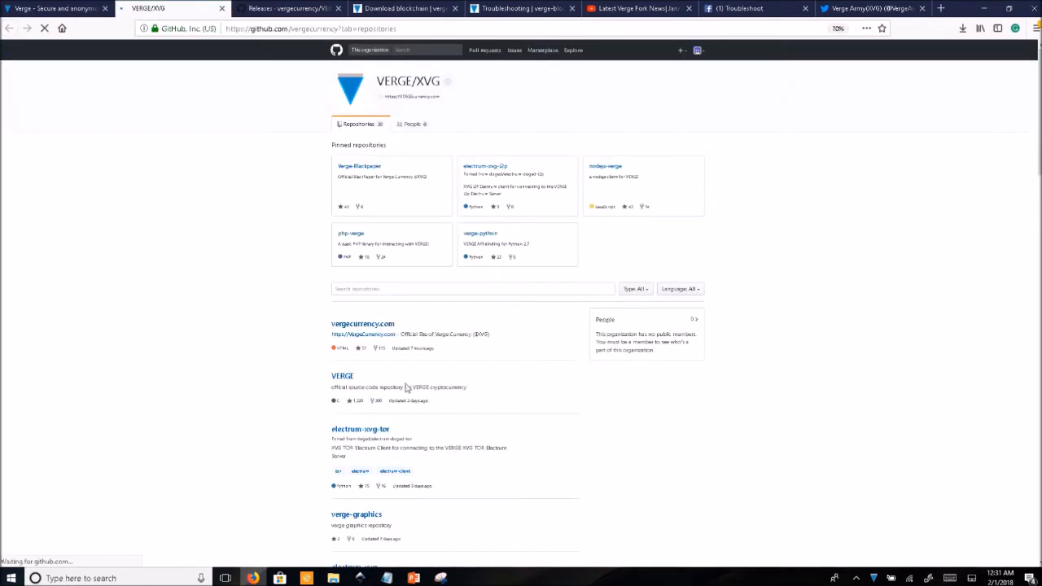
Open the releases of the VERGE repository and save VERGE-windows.zip from the 4.0.1 fork for stealth release.
{"action": "left_click", "coordinate": [348, 379]}
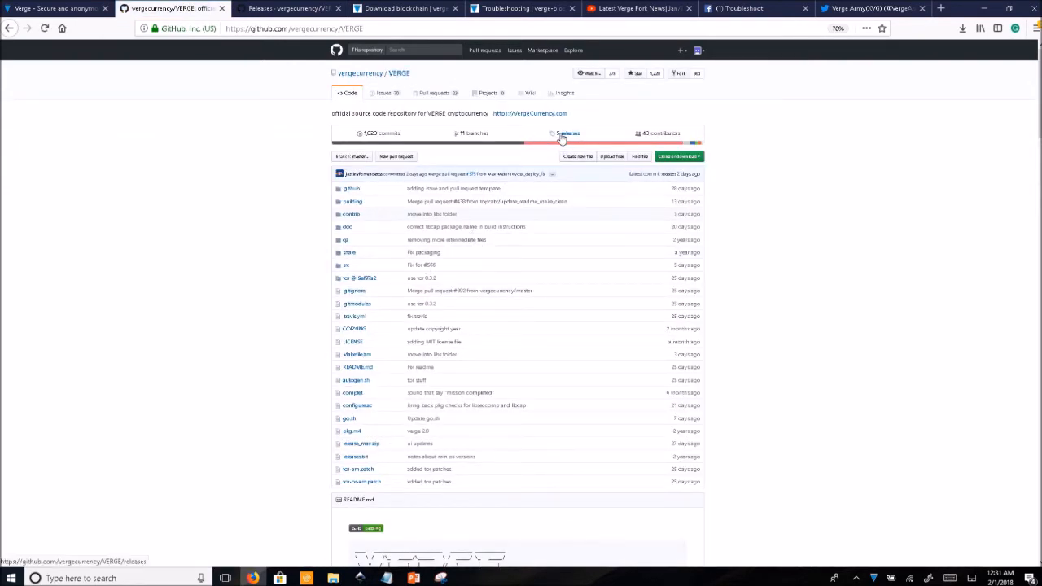
{"action": "left_click", "coordinate": [561, 137]}
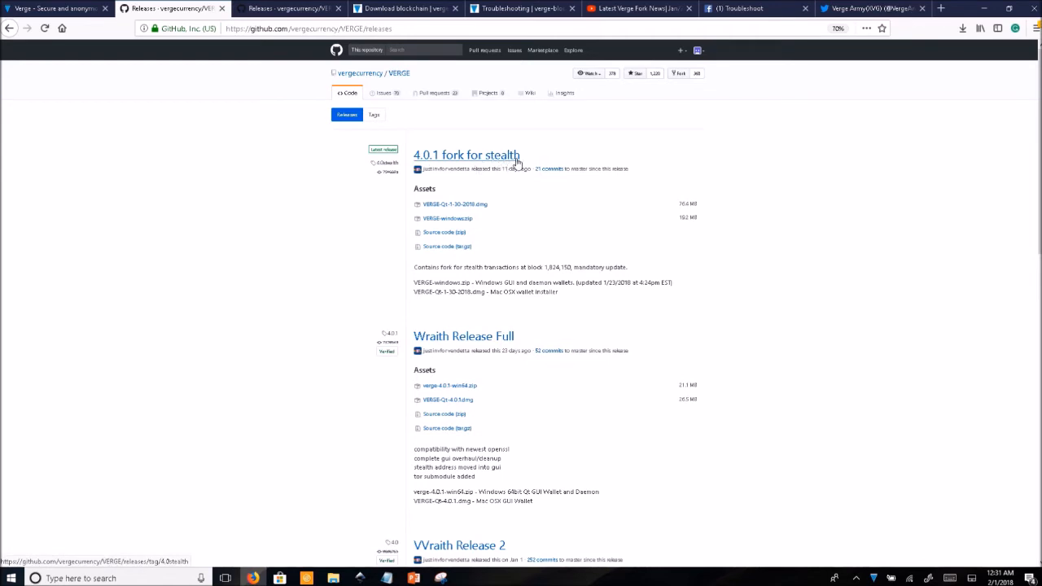
{"action": "left_click", "coordinate": [447, 220]}
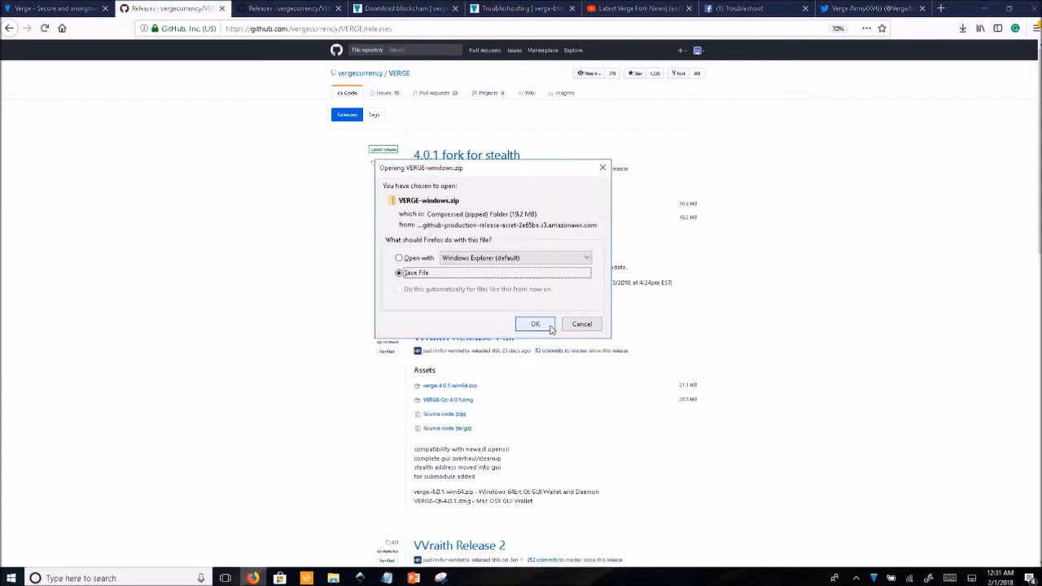
{"action": "left_click", "coordinate": [534, 324]}
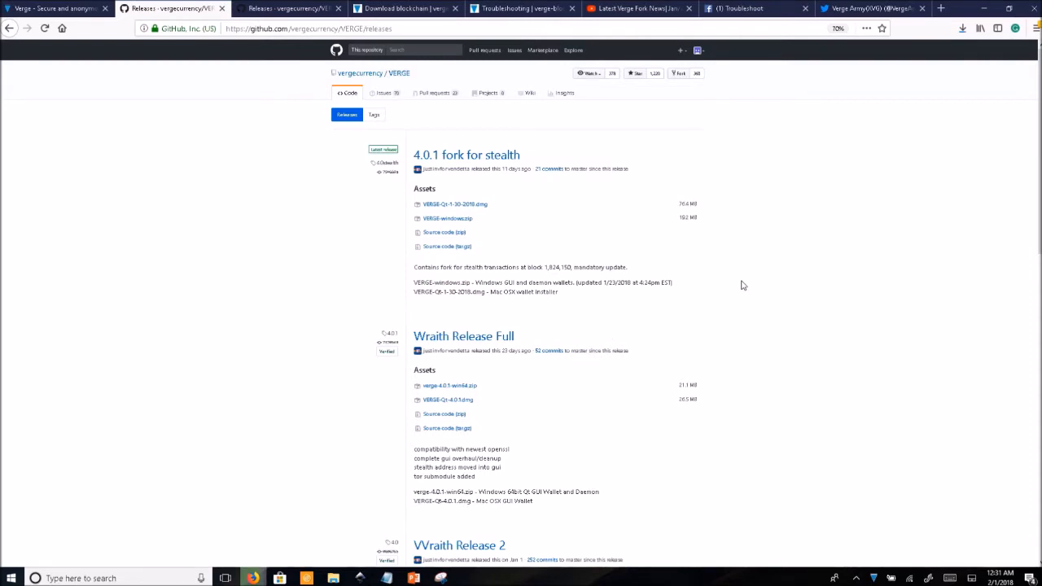
Open the downloaded VERGE-windows(1).zip and extract all its files into a VERGE-windows(1) folder in Downloads.
{"action": "left_click", "coordinate": [962, 28]}
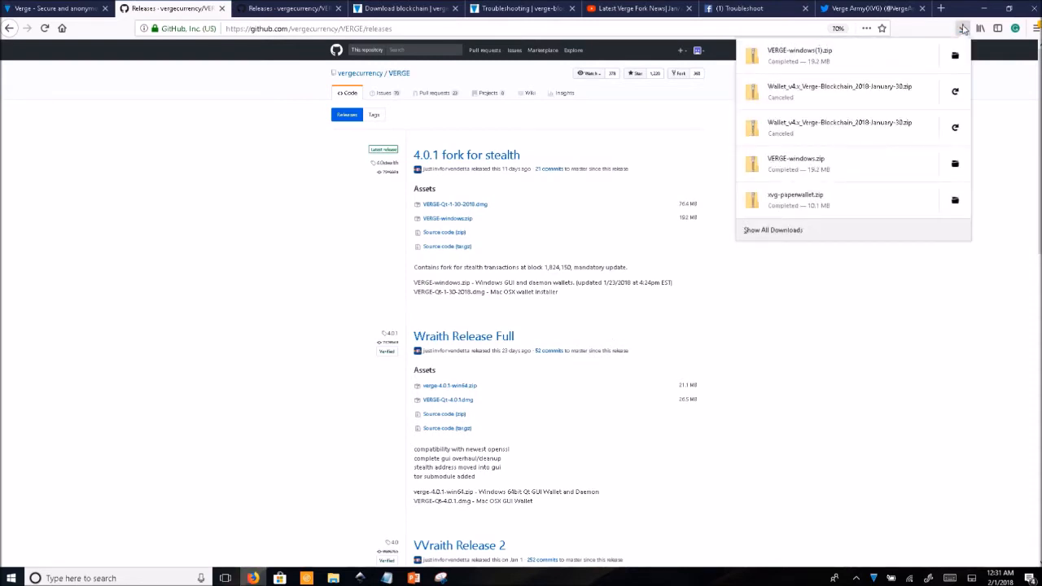
{"action": "left_click", "coordinate": [843, 61]}
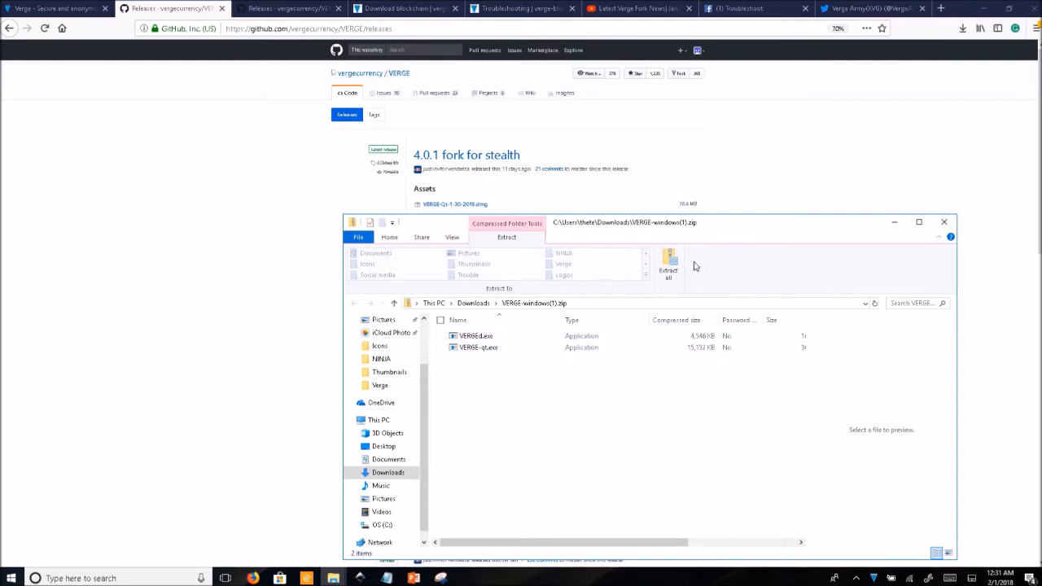
{"action": "left_click", "coordinate": [668, 273]}
{"action": "left_click", "coordinate": [621, 393]}
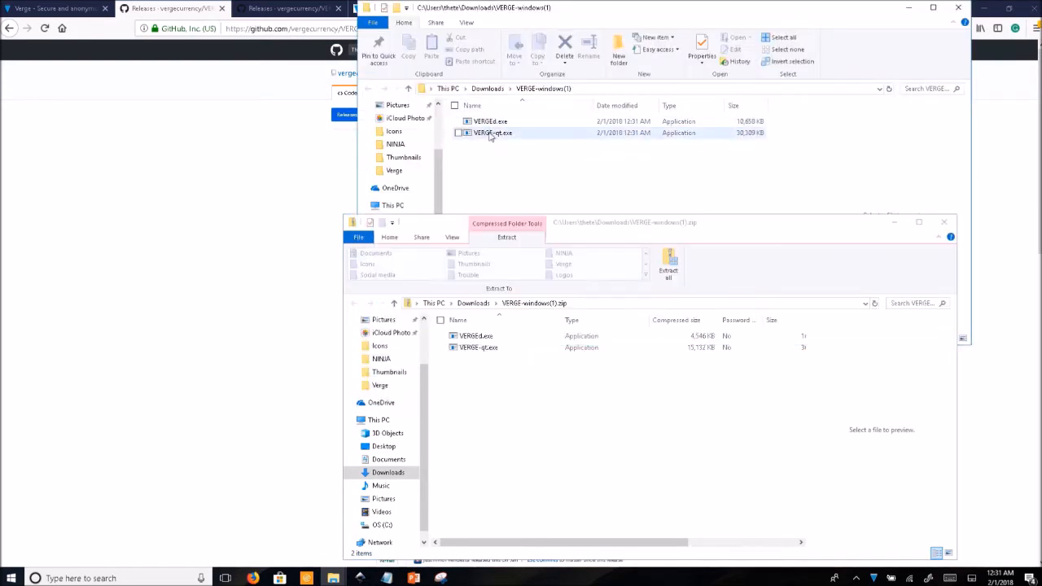
Close the zip archive's window and minimize the extracted VERGE-windows(1) folder.
{"action": "left_click_drag", "start_coordinate": [586, 229], "coordinate": [560, 116]}
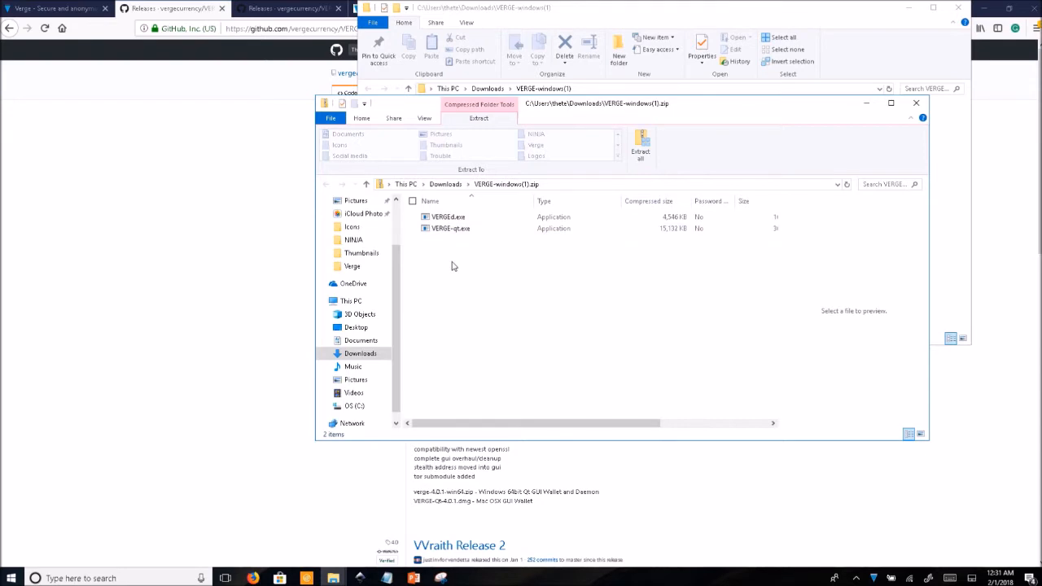
{"action": "key", "text": "alt+F4"}
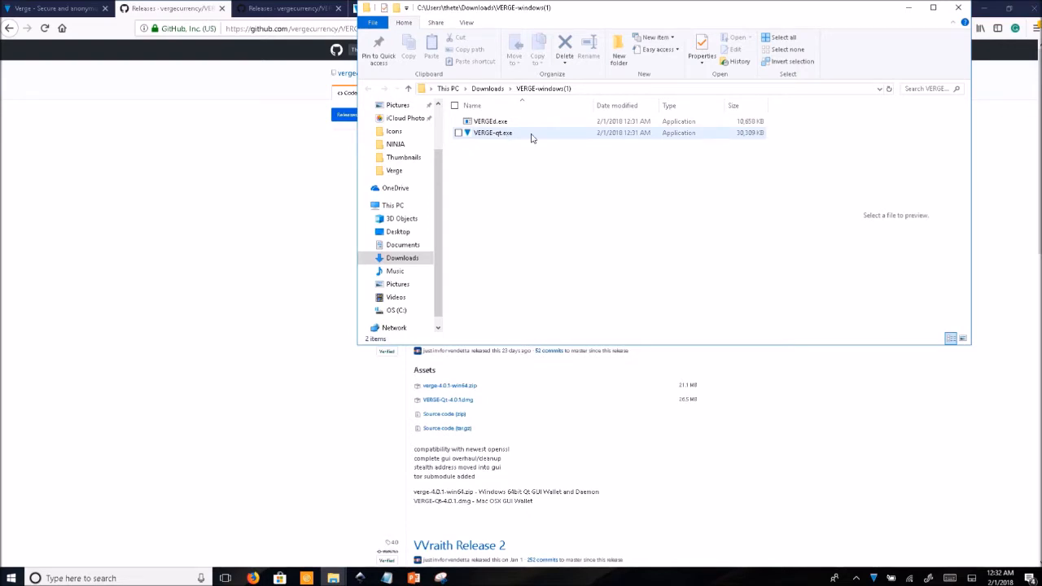
{"action": "left_click", "coordinate": [910, 10]}
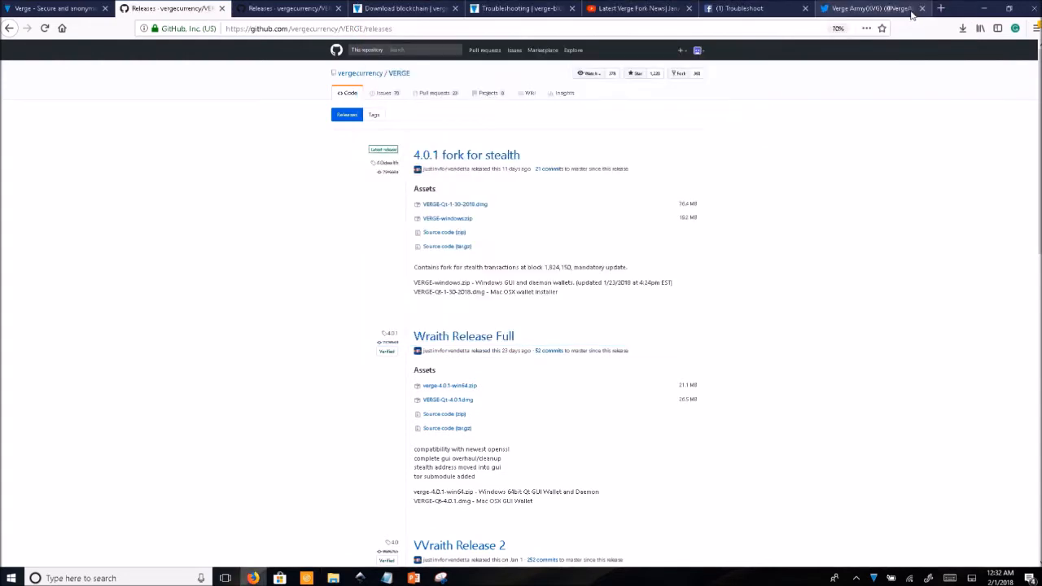
Start downloading the server1 QT-Wallet v4.x Verge blockchain zip of 2018-January-30 from verge-blockchain.com.
{"action": "left_click", "coordinate": [399, 8]}
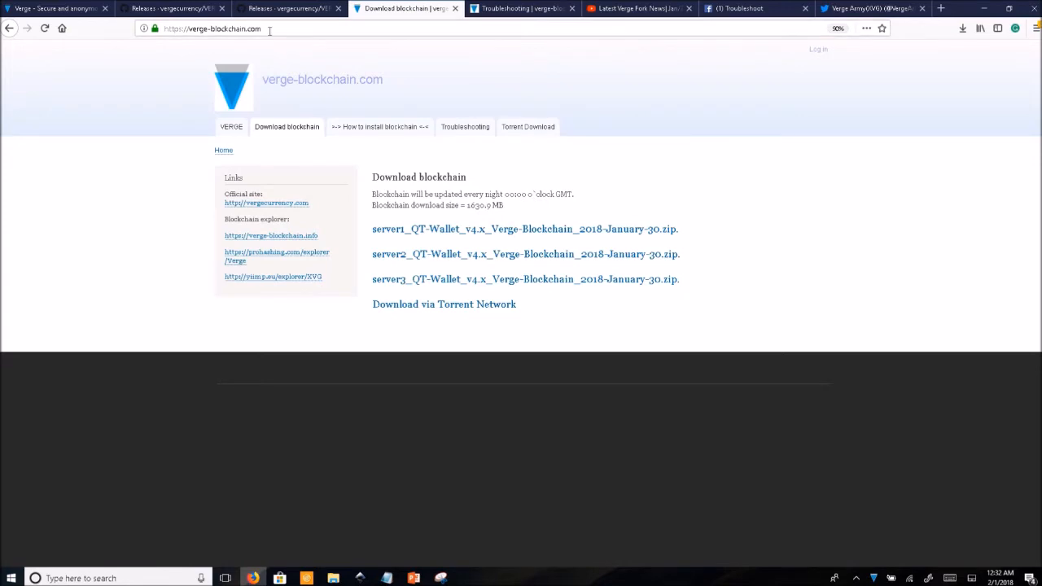
{"action": "left_click", "coordinate": [463, 231]}
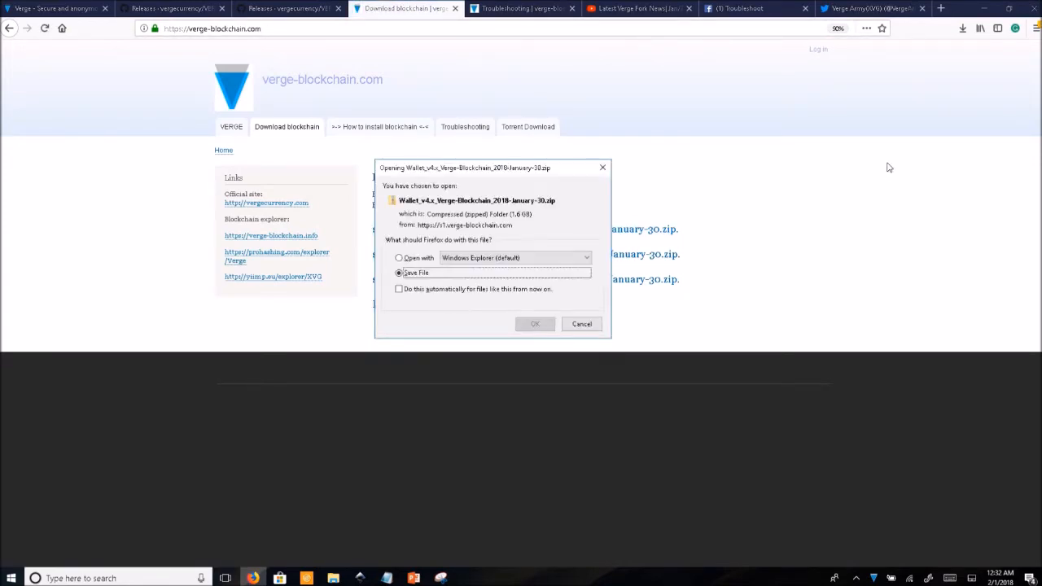
{"action": "key", "text": "Return"}
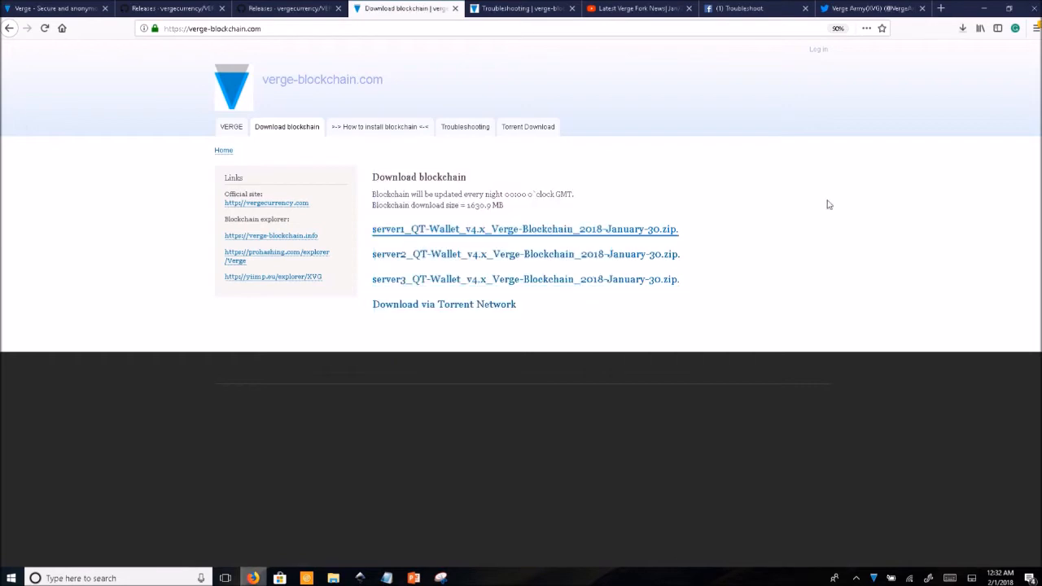
Cancel the running download of the Verge blockchain archive.
{"action": "left_click", "coordinate": [963, 30]}
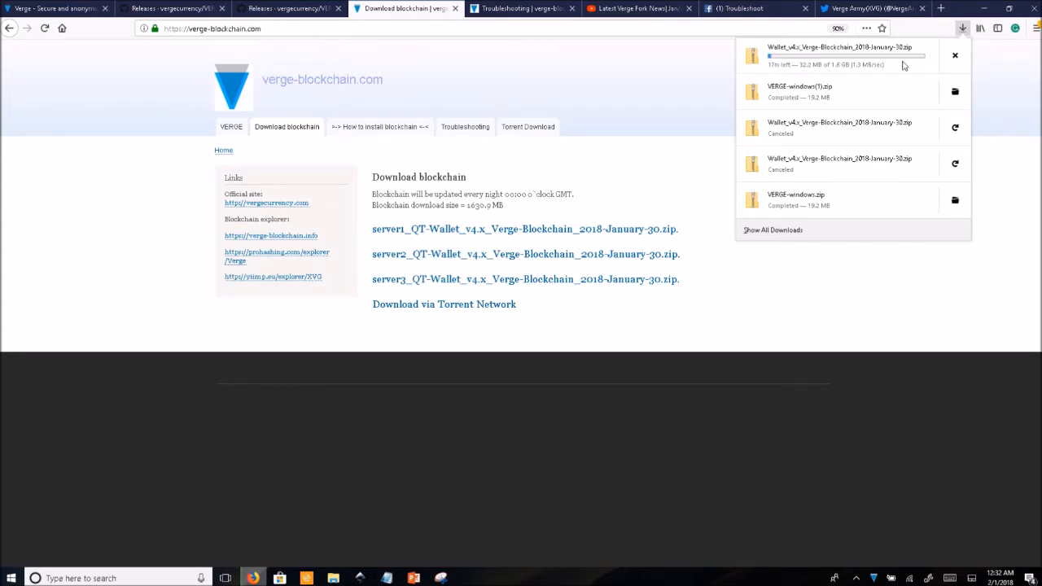
{"action": "left_click", "coordinate": [964, 67]}
{"action": "left_click", "coordinate": [820, 346]}
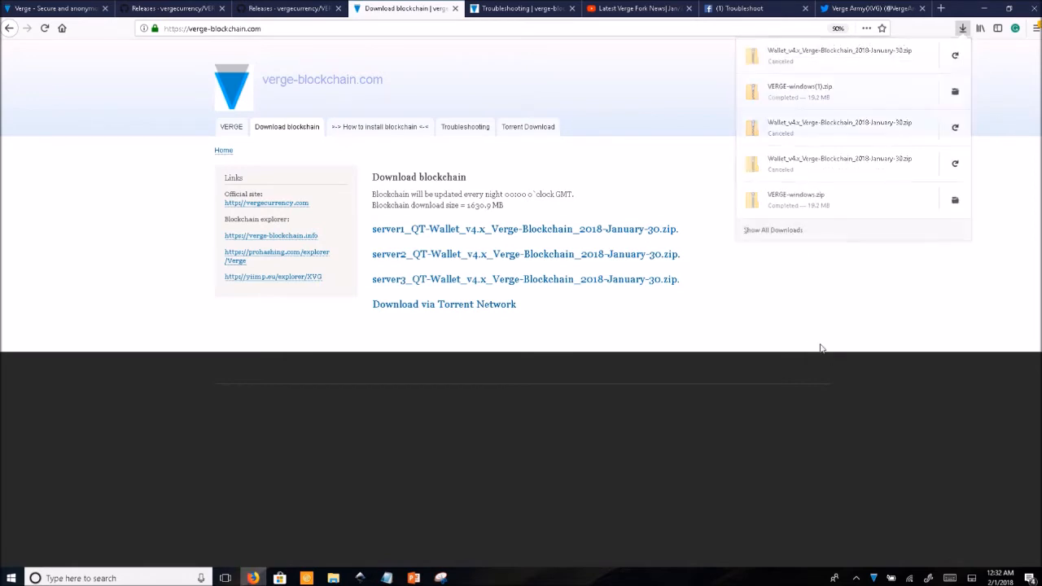
{"action": "left_click_drag", "start_coordinate": [821, 347], "coordinate": [254, 500]}
Search Windows for %appdata%, open the Roaming folder and go into its VERGE folder.
{"action": "left_click", "coordinate": [153, 578]}
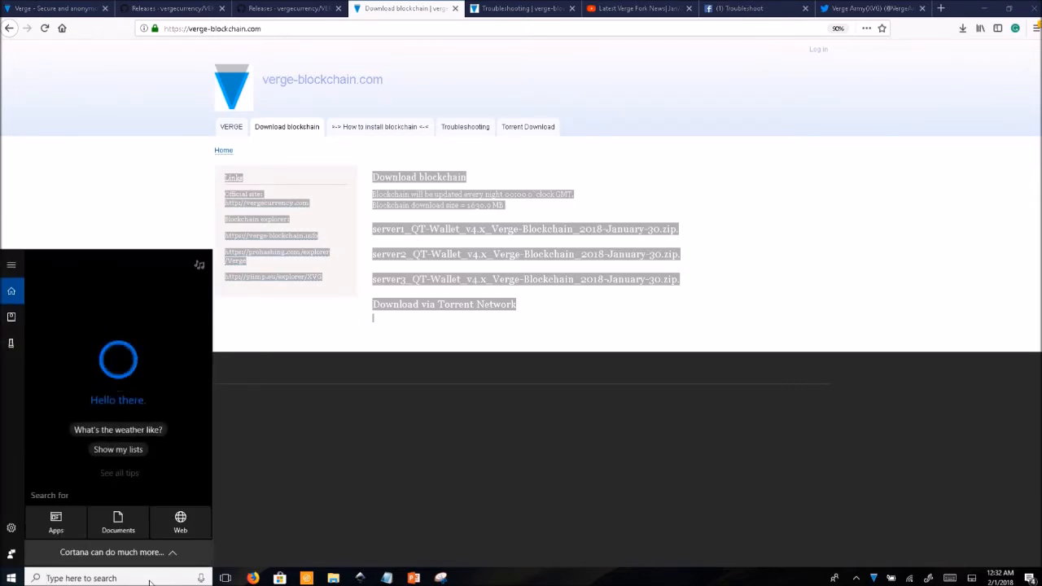
{"action": "type", "text": "%appdata"}
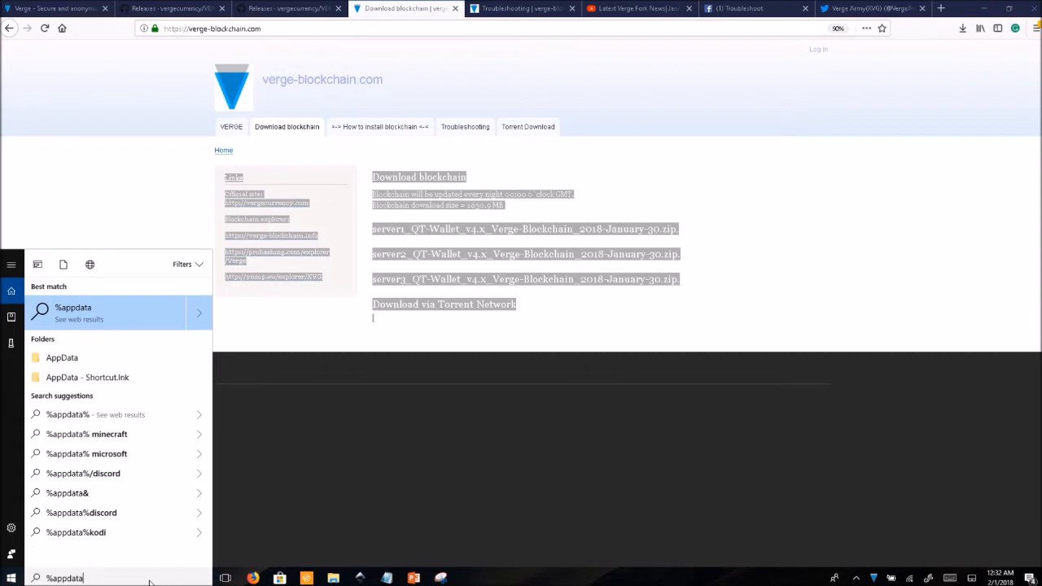
{"action": "type", "text": "%"}
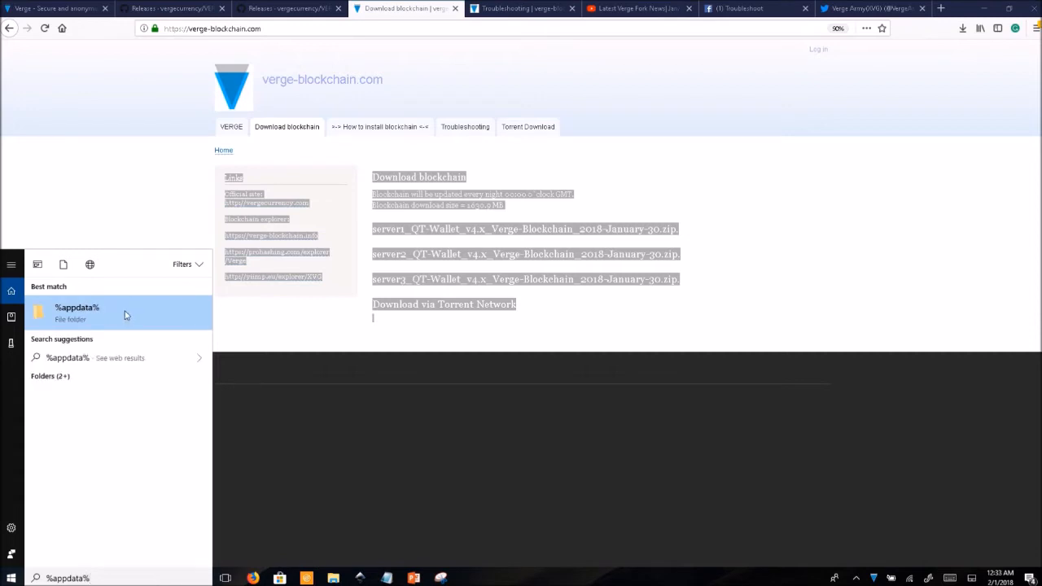
{"action": "left_click", "coordinate": [124, 315]}
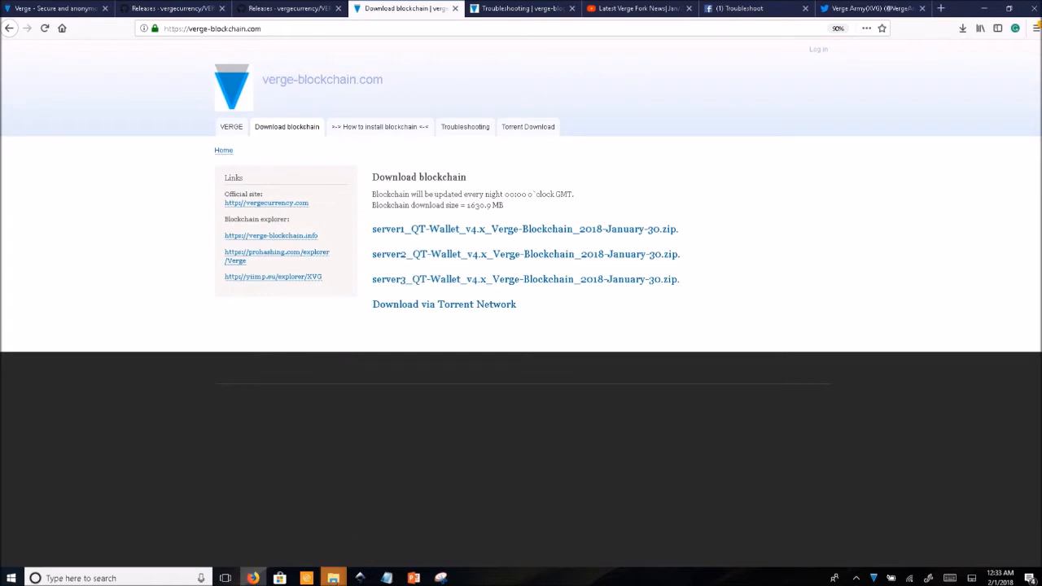
{"action": "mouse_move", "coordinate": [332, 578]}
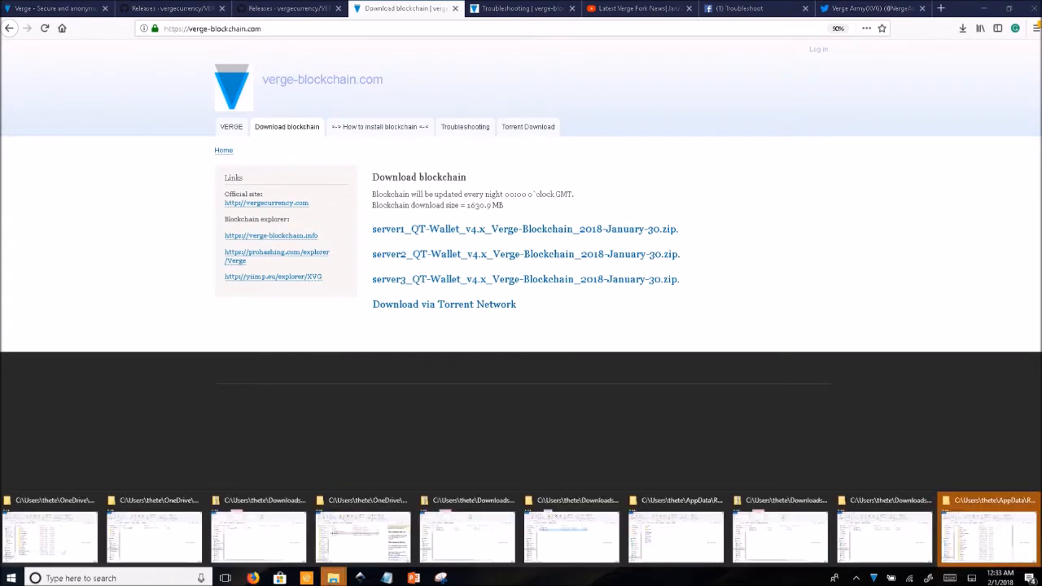
{"action": "left_click", "coordinate": [989, 533]}
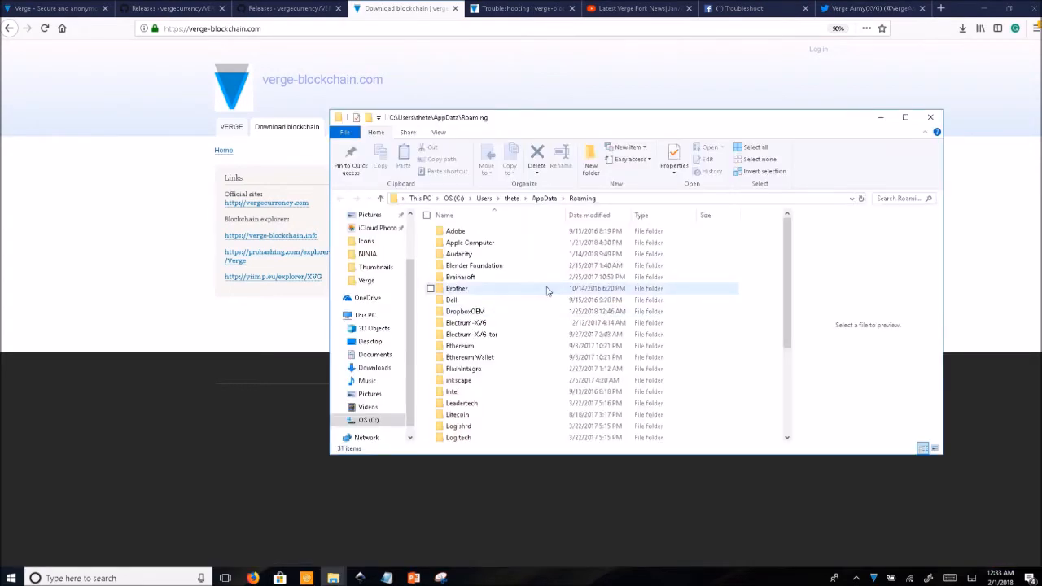
{"action": "left_click_drag", "start_coordinate": [791, 256], "coordinate": [813, 366]}
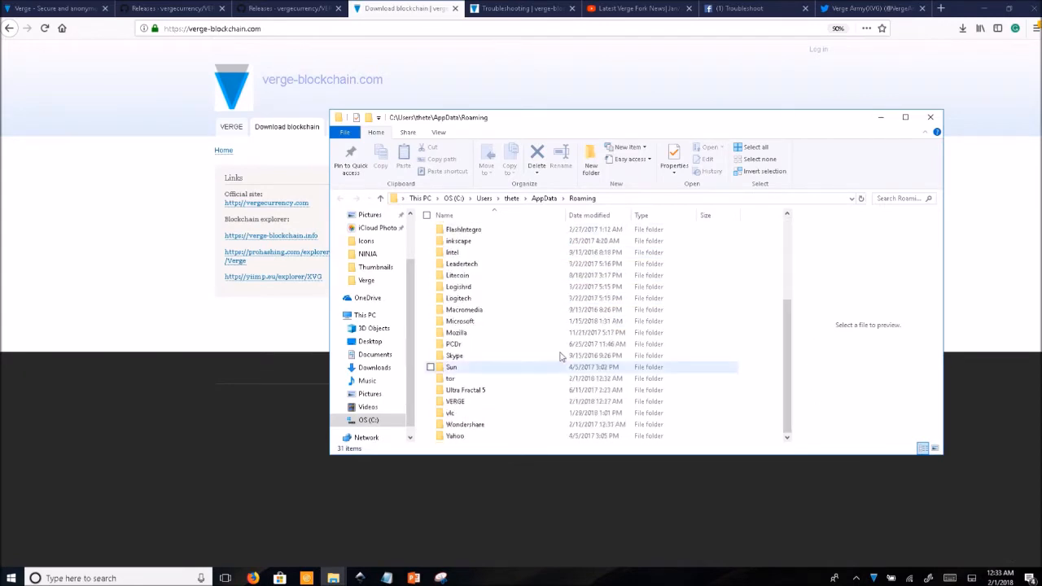
{"action": "double_click", "coordinate": [464, 402]}
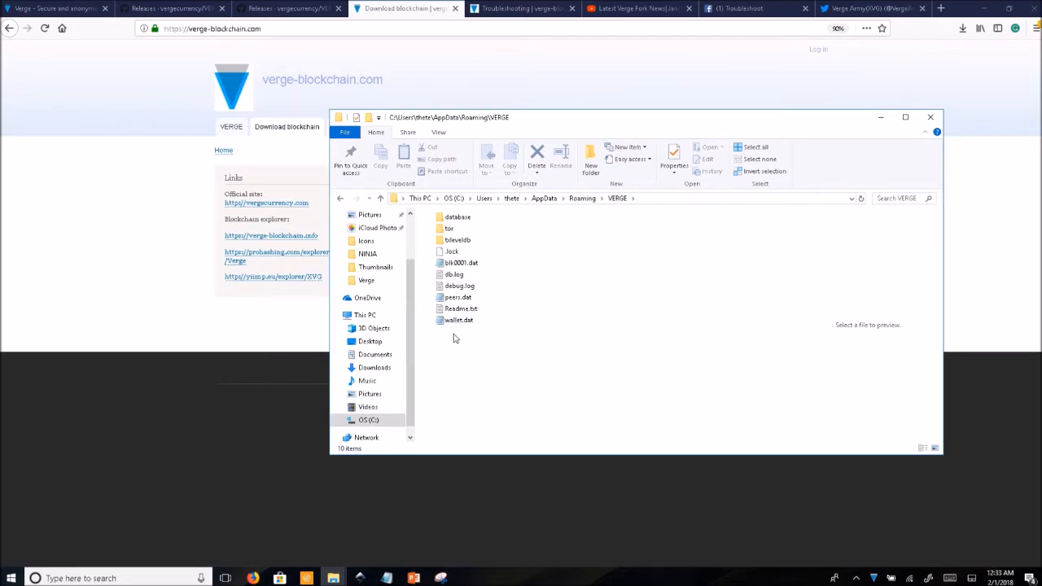
{"action": "right_click", "coordinate": [454, 339]}
{"action": "left_click", "coordinate": [525, 364]}
{"action": "right_click", "coordinate": [458, 323]}
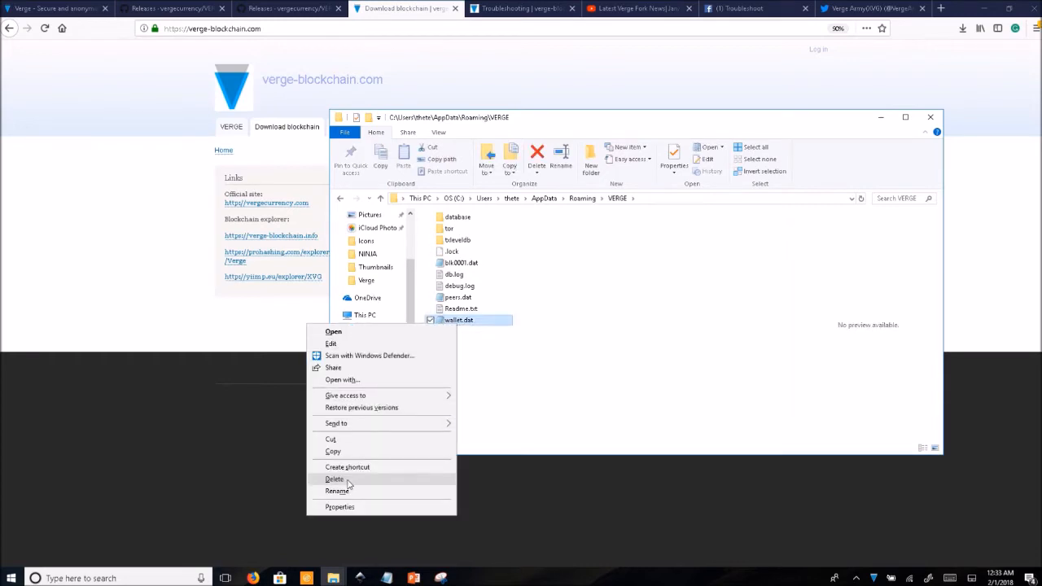
{"action": "left_click", "coordinate": [566, 366]}
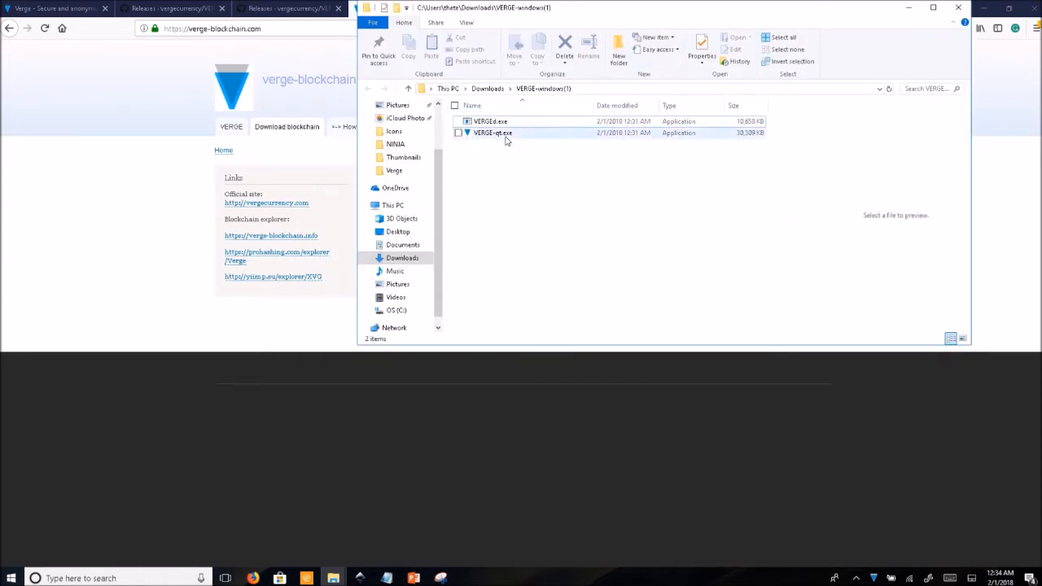
Launch the Verge wallet by running VERGE-qt.exe from the extracted VERGE-windows(1) folder.
{"action": "double_click", "coordinate": [505, 140]}
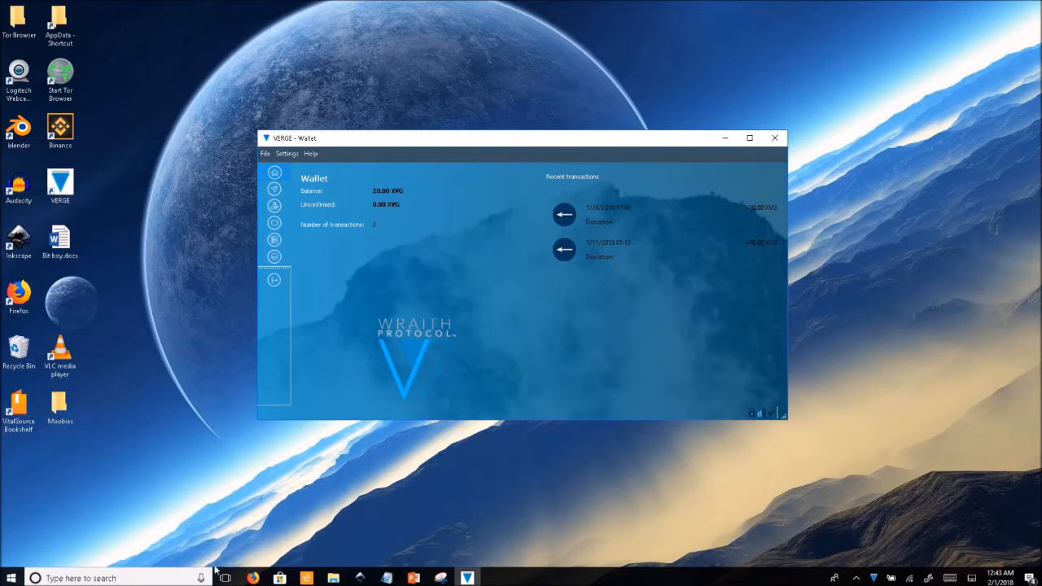
Switch to Firefox and examine the YouTube comments reporting the "timed out waiting for onion hostname" error, comparing with the wallet window.
{"action": "left_click", "coordinate": [252, 577]}
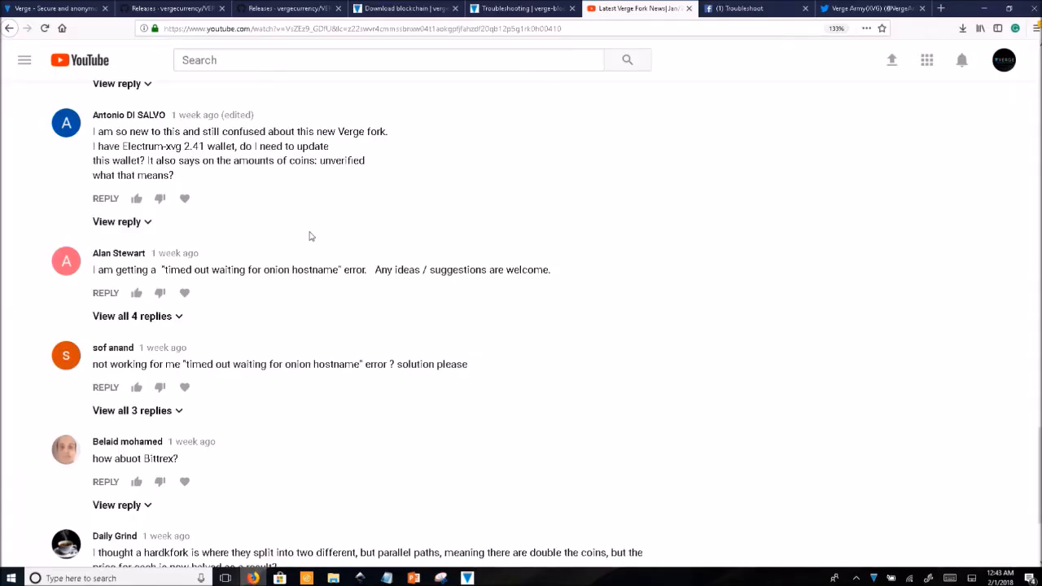
{"action": "left_click_drag", "start_coordinate": [165, 273], "coordinate": [367, 279]}
{"action": "left_click", "coordinate": [398, 349]}
{"action": "left_click", "coordinate": [984, 8]}
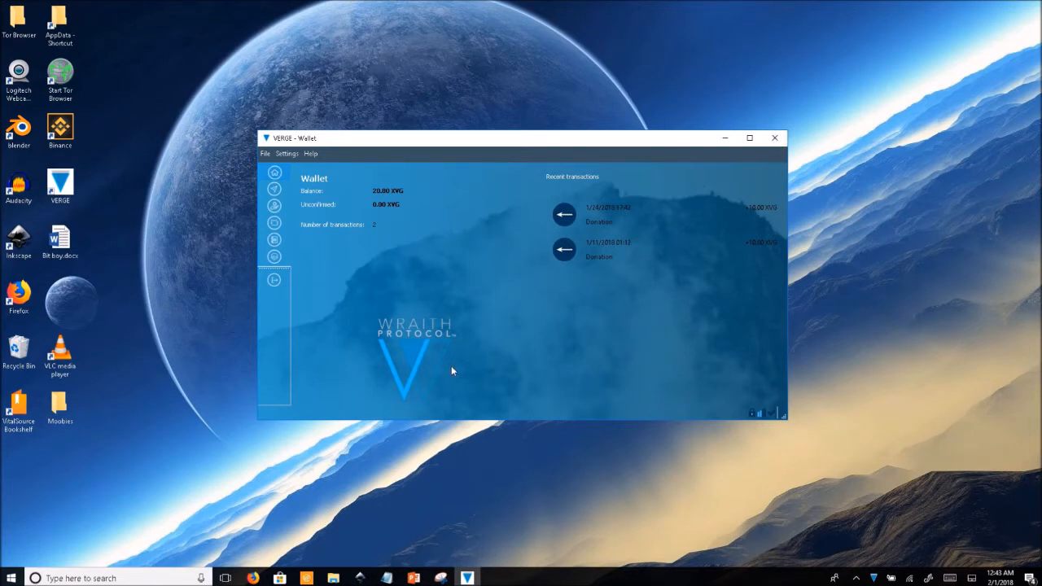
{"action": "left_click", "coordinate": [254, 578]}
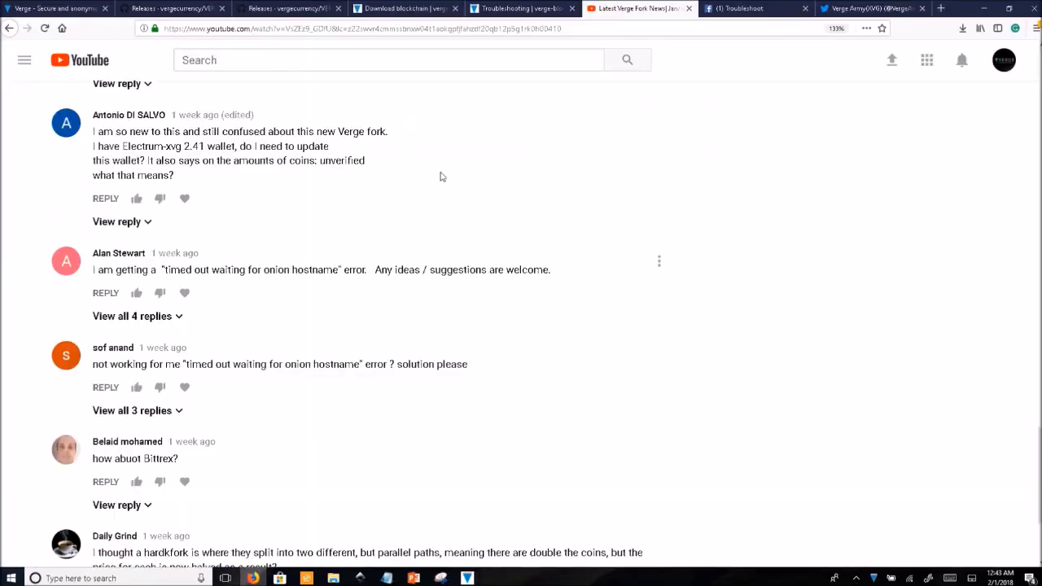
Review the Verge troubleshooting page, the Facebook screenshot of the XML error comment and the VERGE releases list on GitHub.
{"action": "left_click", "coordinate": [525, 10]}
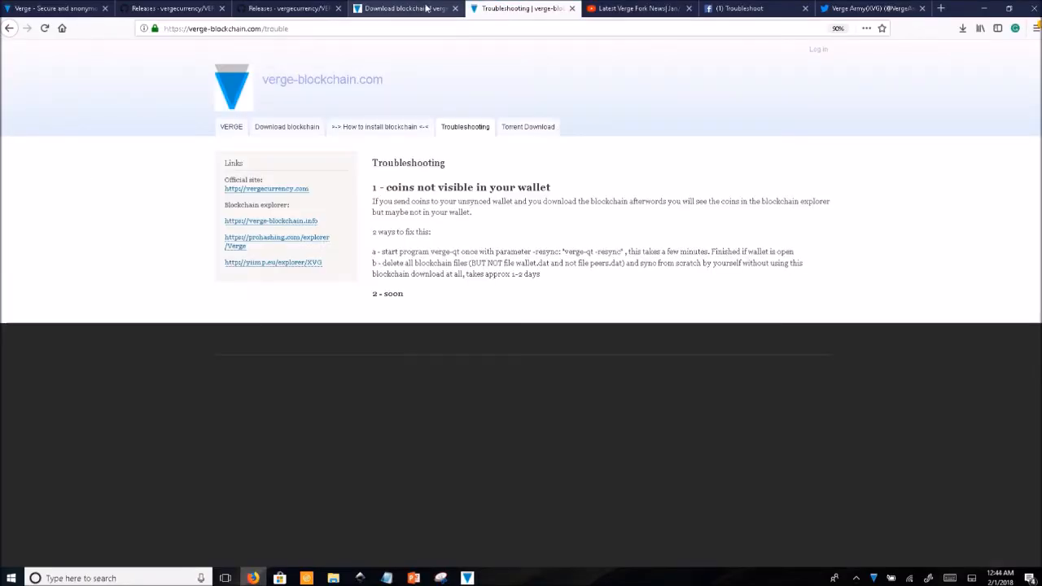
{"action": "left_click", "coordinate": [748, 6]}
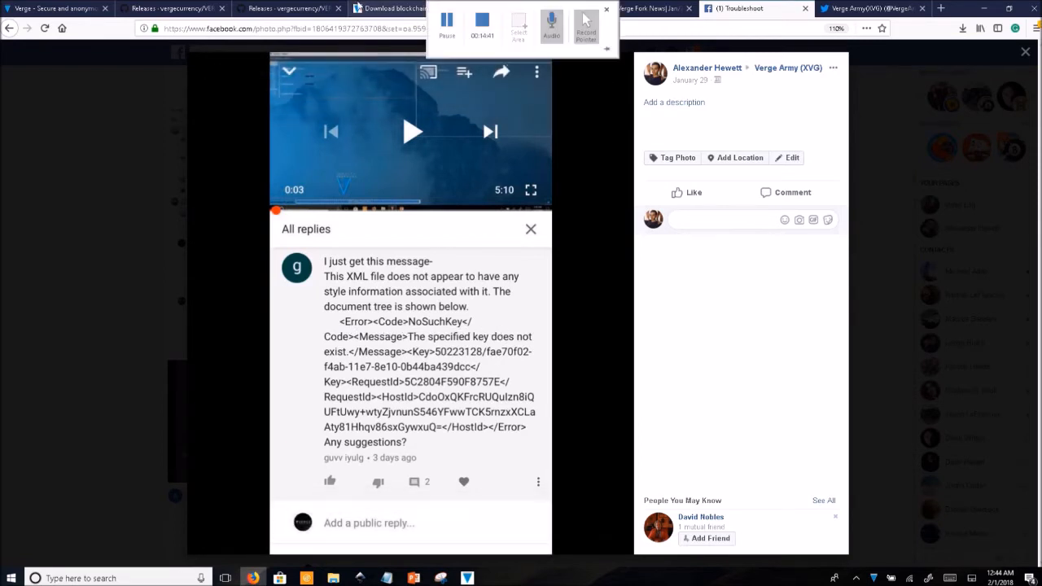
{"action": "left_click", "coordinate": [183, 6]}
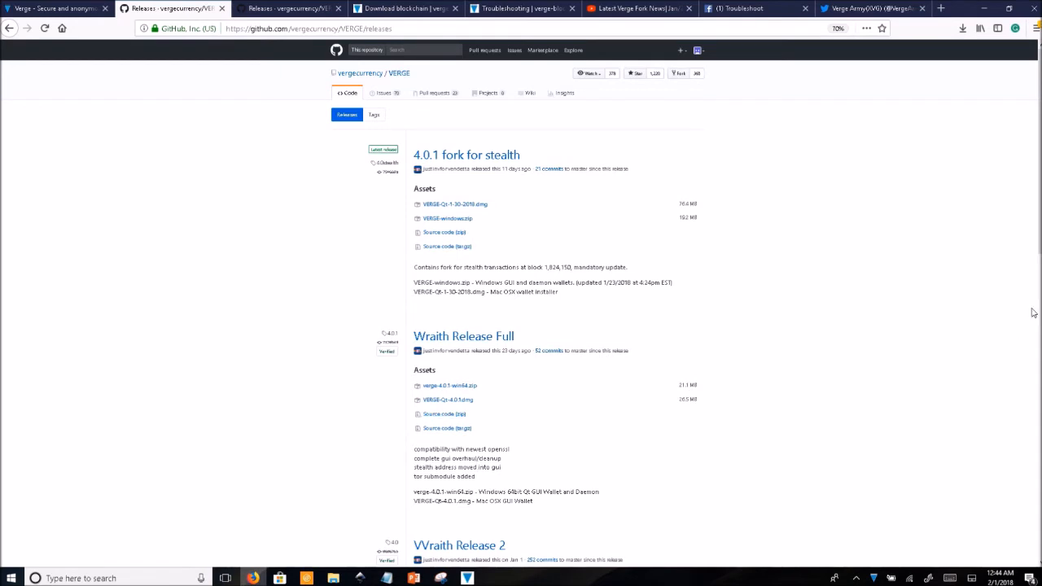
{"action": "scroll", "coordinate": [1032, 311], "scroll_direction": "down", "scroll_amount": 5}
{"action": "scroll", "coordinate": [1032, 311], "scroll_direction": "up", "scroll_amount": 1}
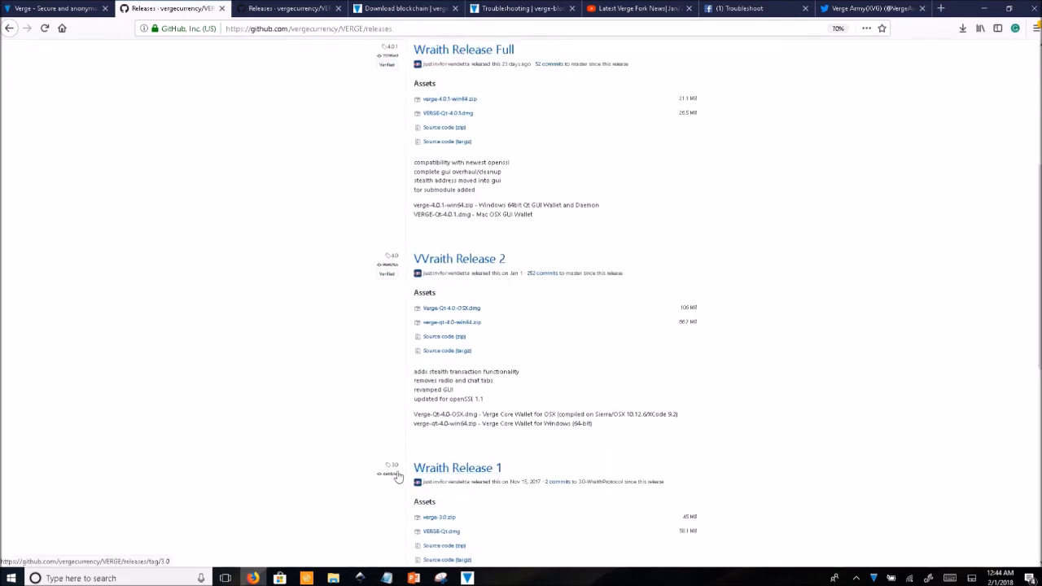
{"action": "left_click_drag", "start_coordinate": [1039, 255], "coordinate": [1027, 72]}
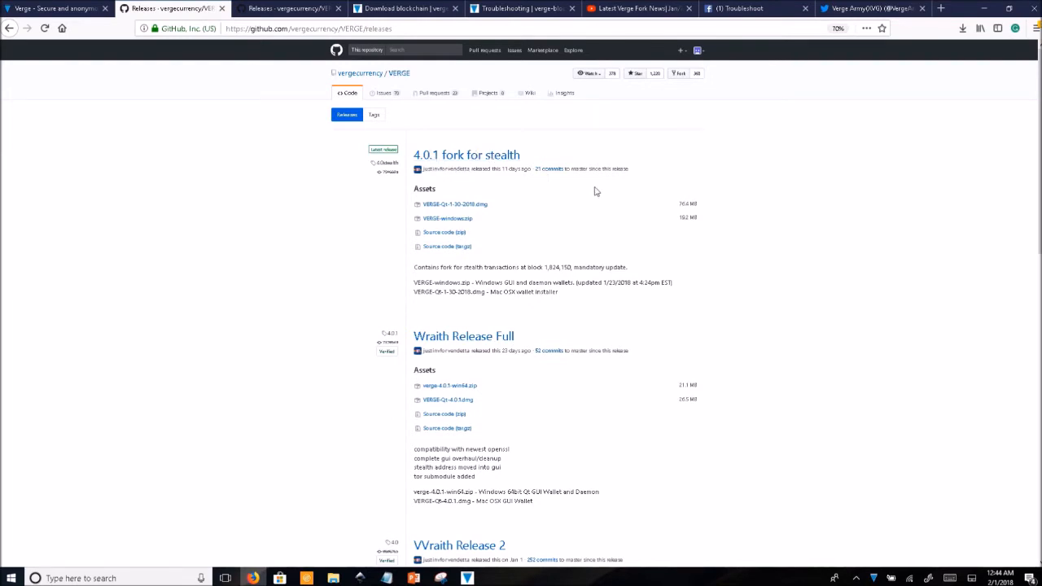
Switch to the Verge wallet and review its backup, export, message, encryption and passphrase options.
{"action": "left_click", "coordinate": [979, 6]}
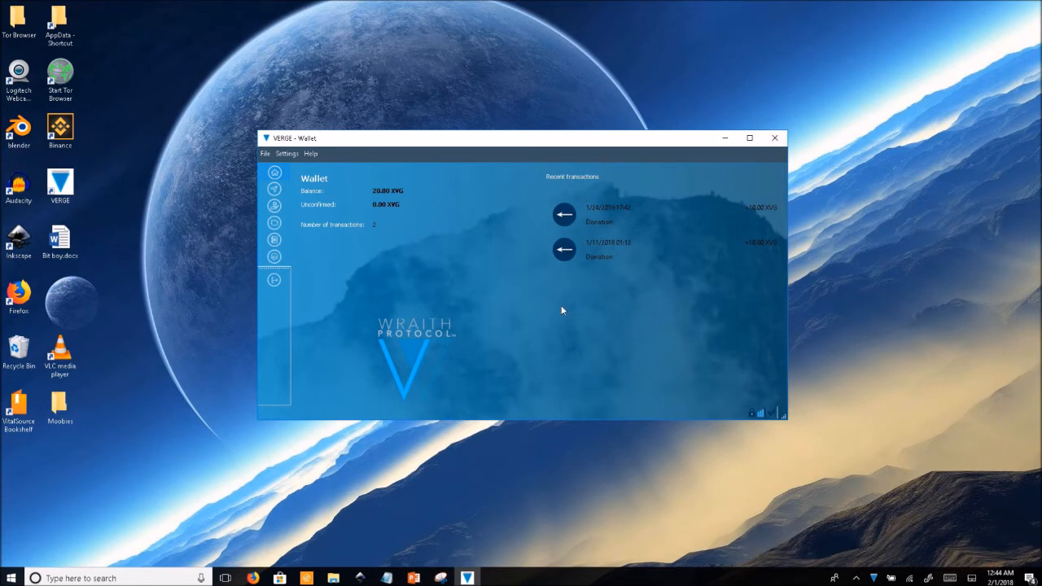
{"action": "left_click", "coordinate": [265, 154]}
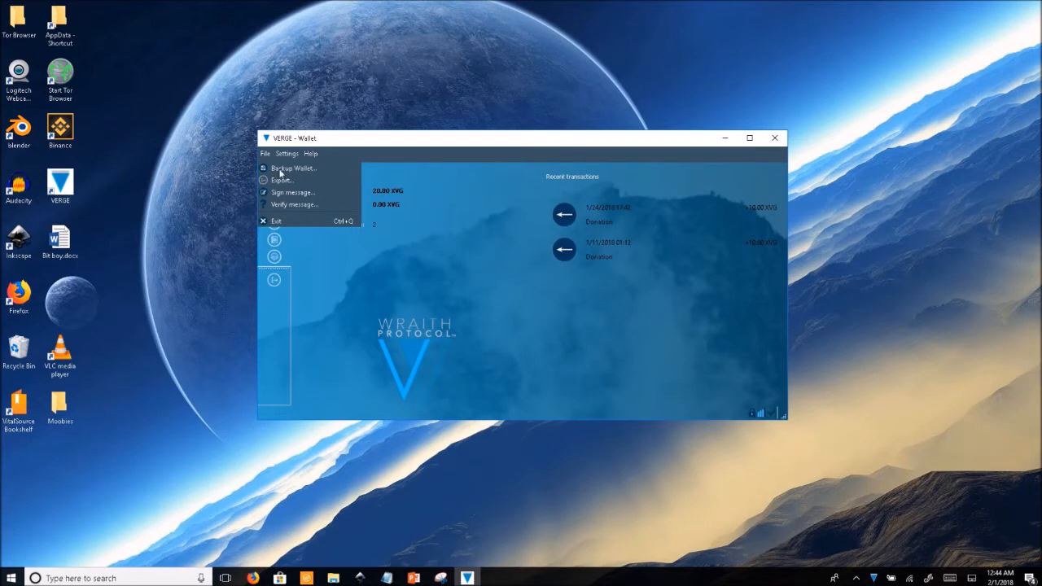
{"action": "left_click", "coordinate": [296, 168]}
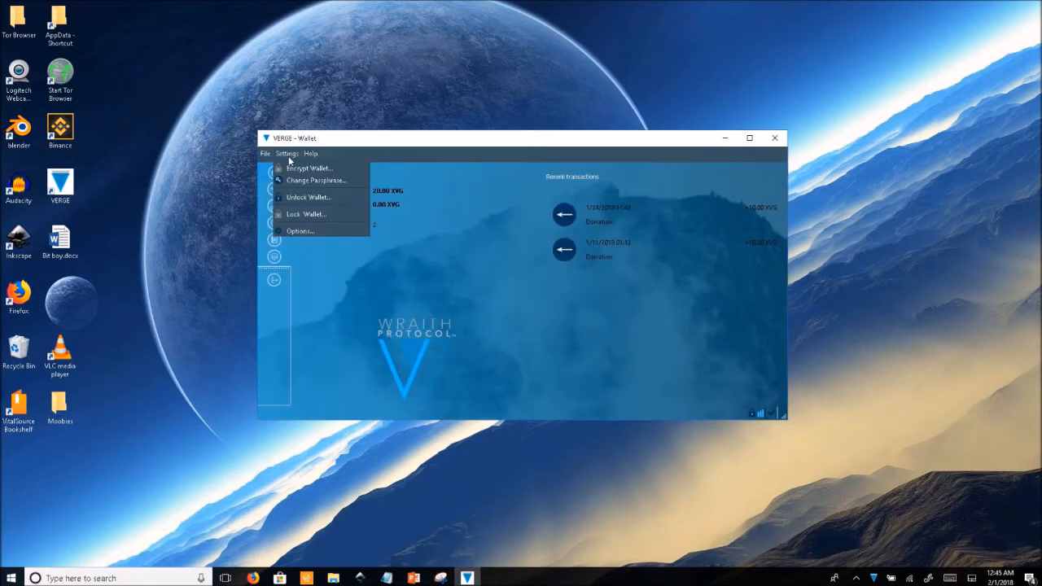
{"action": "mouse_move", "coordinate": [267, 155]}
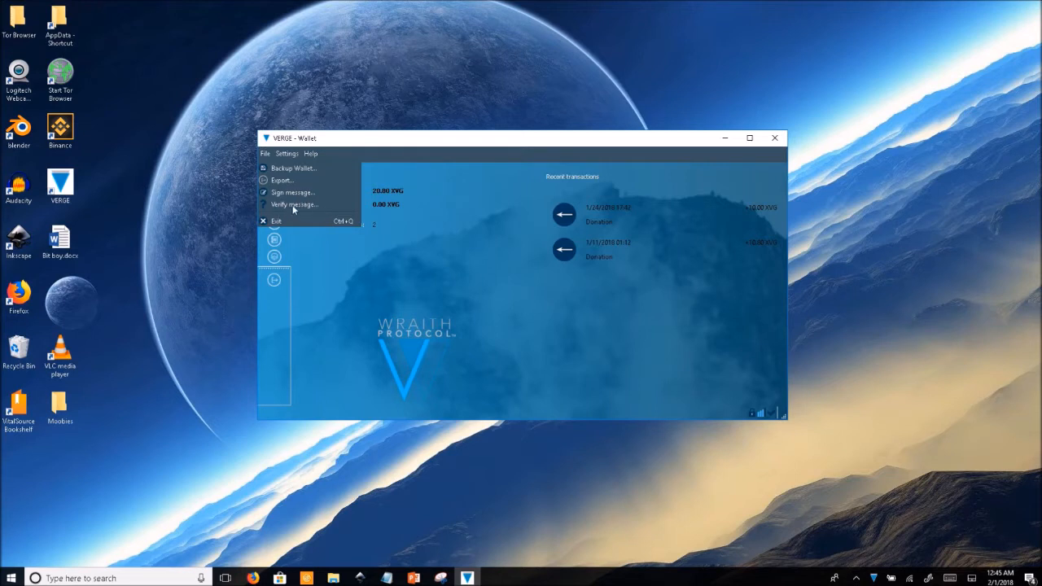
{"action": "left_click", "coordinate": [342, 272]}
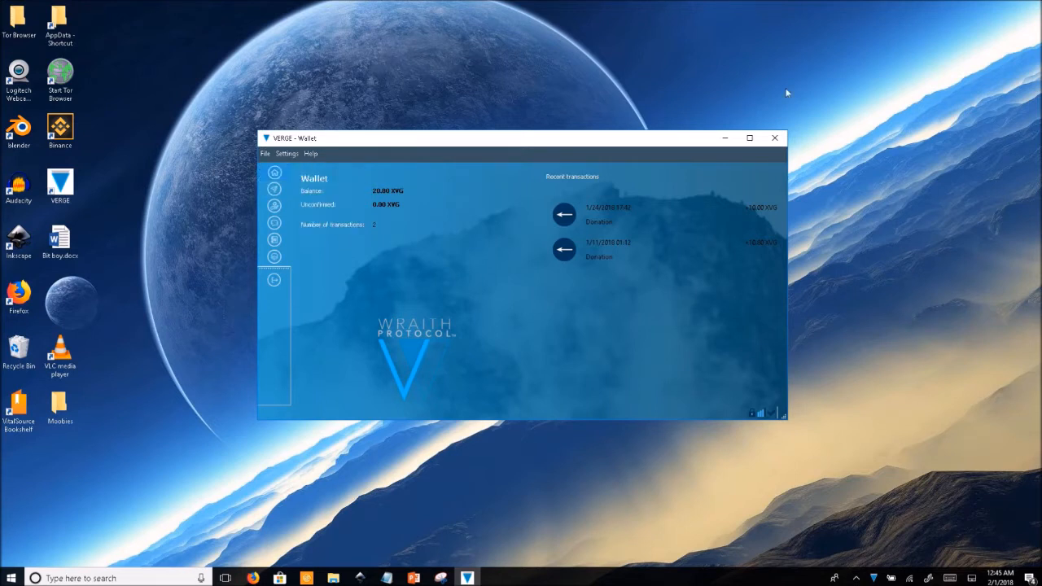
Maximize the wallet window and open the send coins form to examine its Pay To, Label and Amount fields.
{"action": "left_click", "coordinate": [753, 141]}
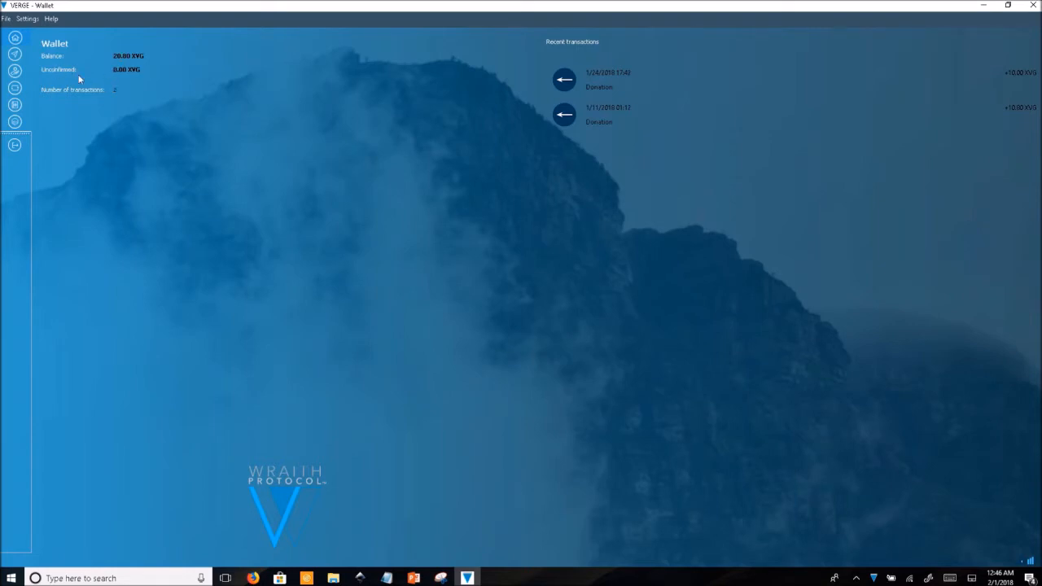
{"action": "mouse_move", "coordinate": [173, 71]}
{"action": "left_click", "coordinate": [15, 55]}
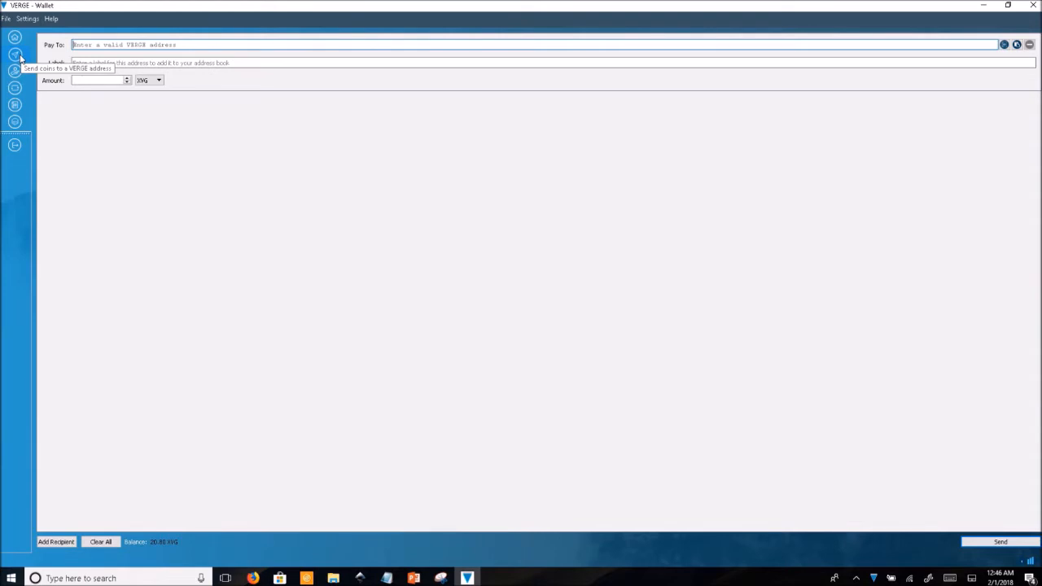
{"action": "right_click", "coordinate": [174, 46]}
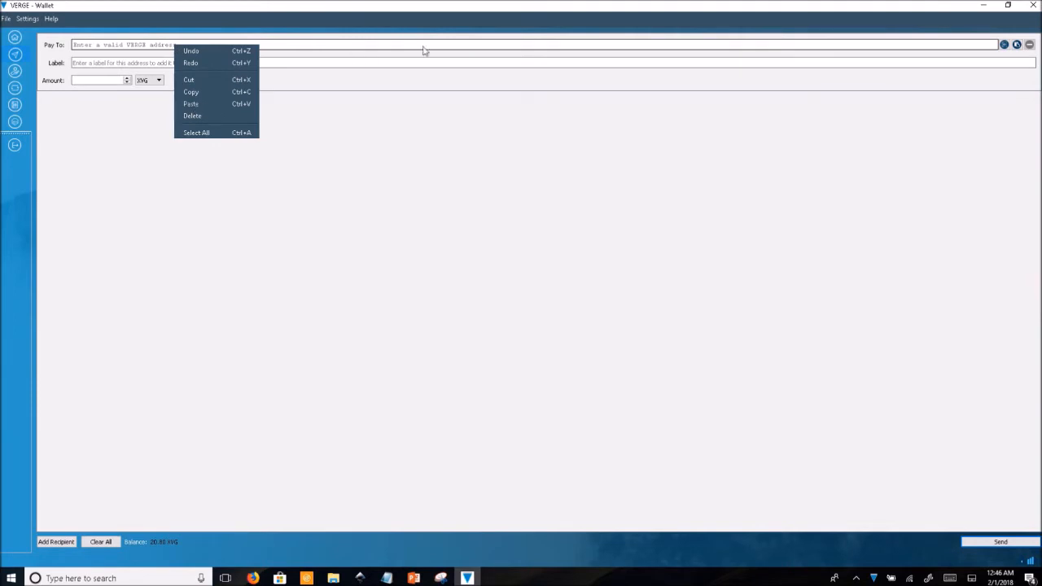
{"action": "left_click", "coordinate": [587, 147]}
{"action": "left_click", "coordinate": [116, 64]}
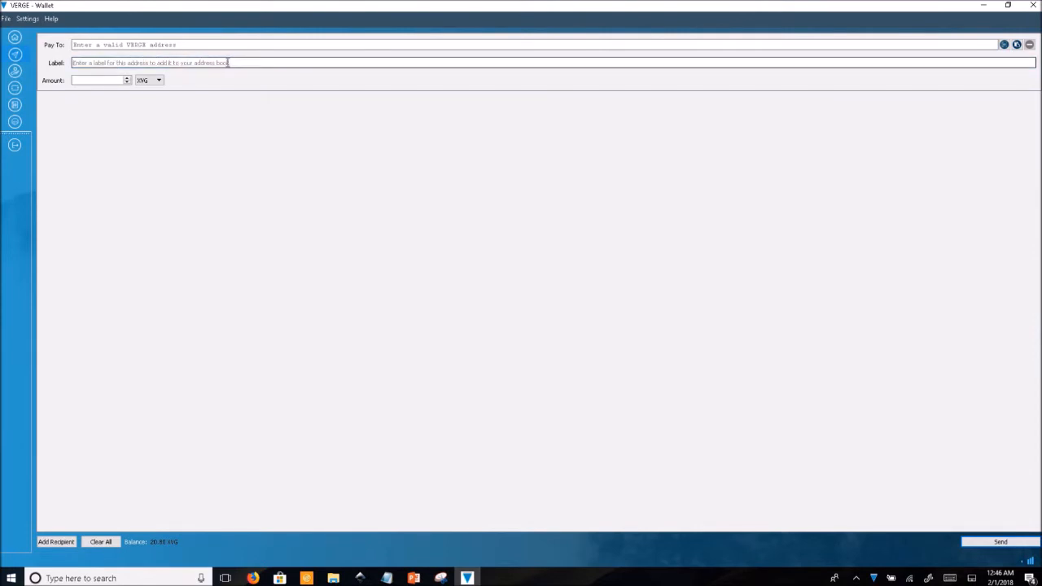
{"action": "left_click", "coordinate": [90, 79]}
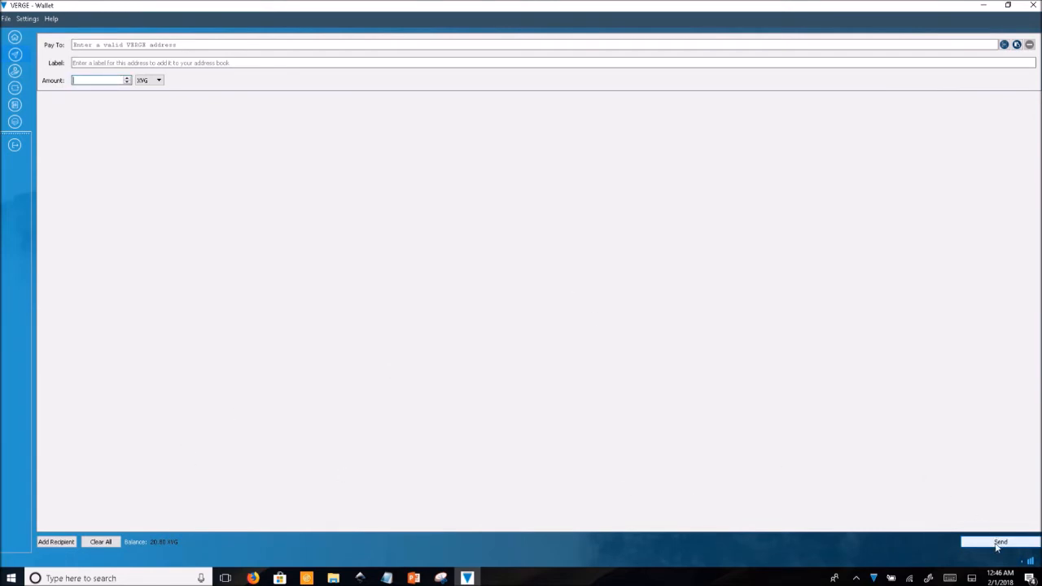
Add five extra recipient entries to the payment form and clear them all.
{"action": "left_click", "coordinate": [64, 544]}
{"action": "left_click", "coordinate": [63, 544]}
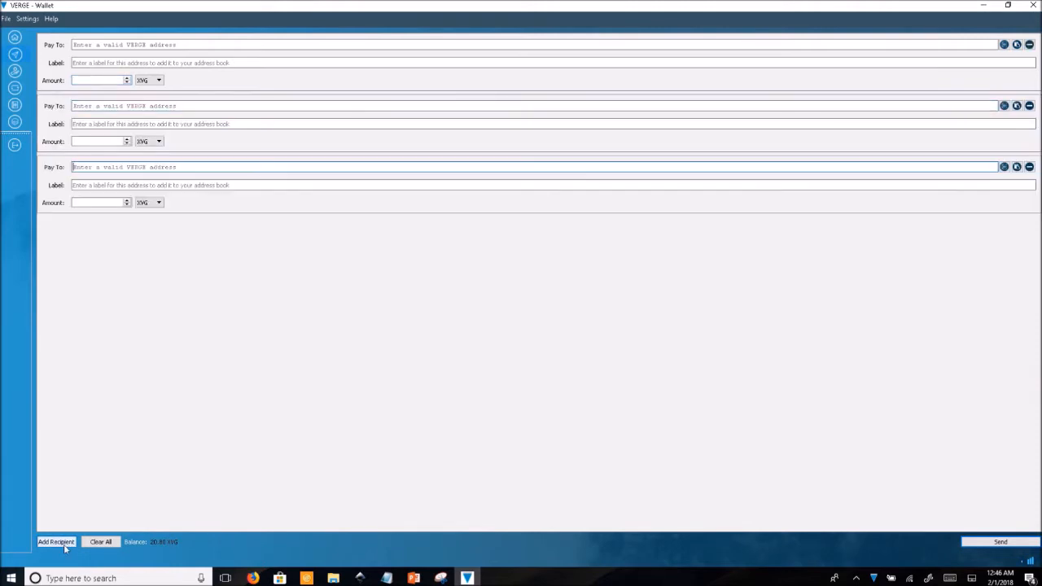
{"action": "left_click", "coordinate": [63, 543]}
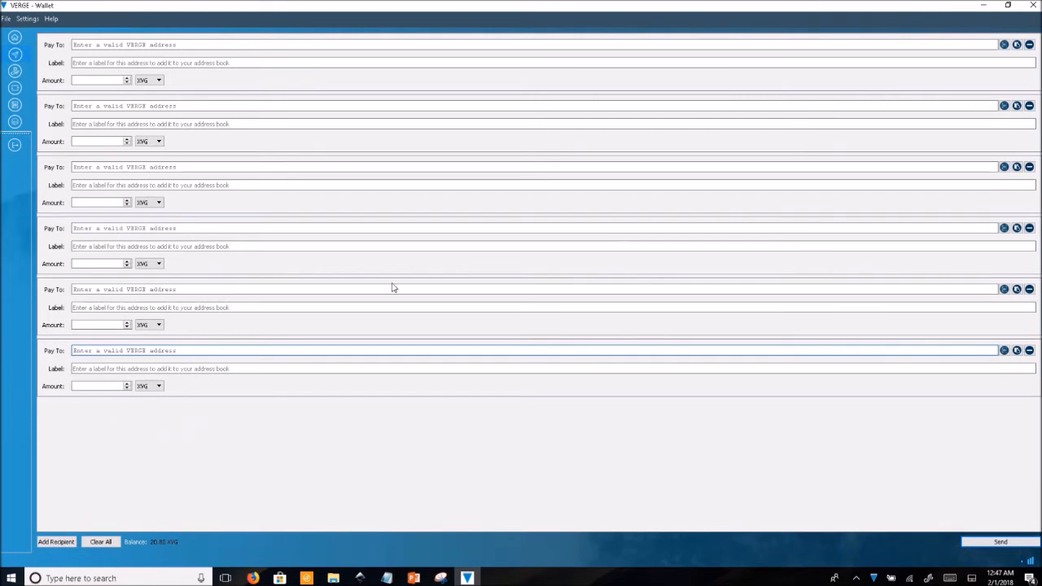
{"action": "left_click", "coordinate": [104, 541]}
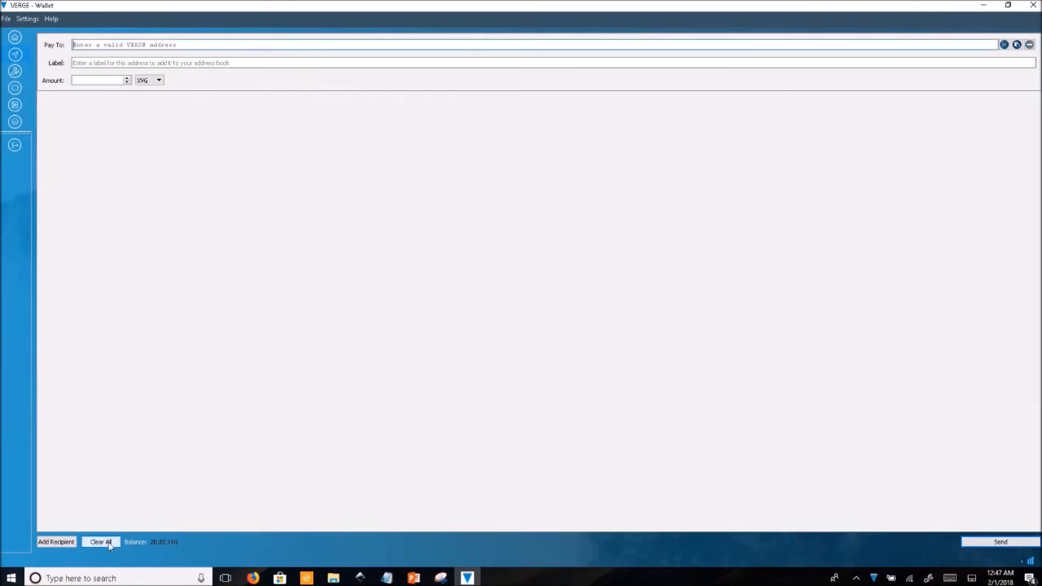
Open the receiving addresses and try out a new address labelled Food with the Stealth Address option enabled.
{"action": "left_click", "coordinate": [16, 73]}
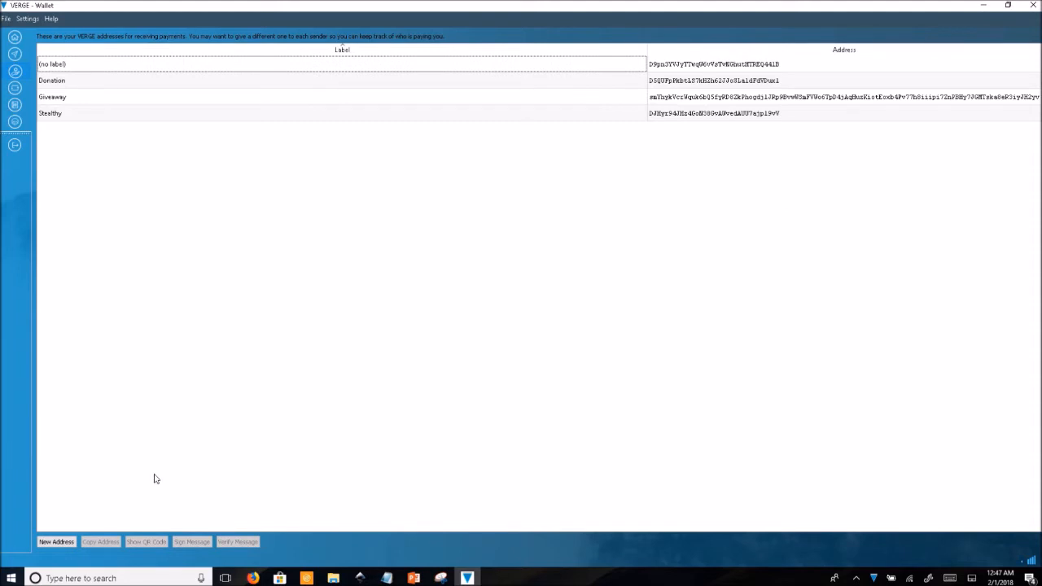
{"action": "left_click", "coordinate": [56, 541]}
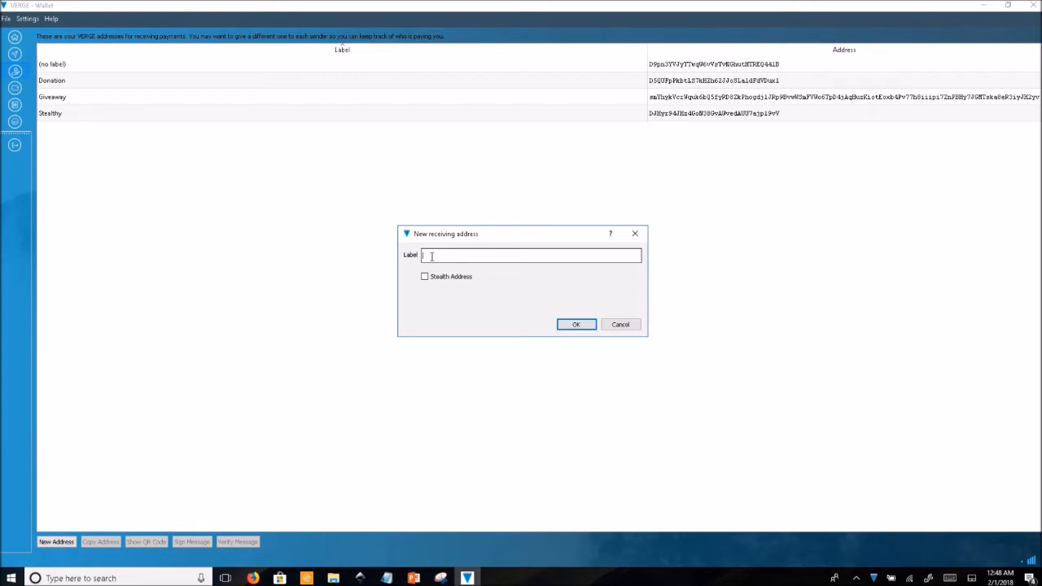
{"action": "type", "text": "H"}
{"action": "type", "text": "ood"}
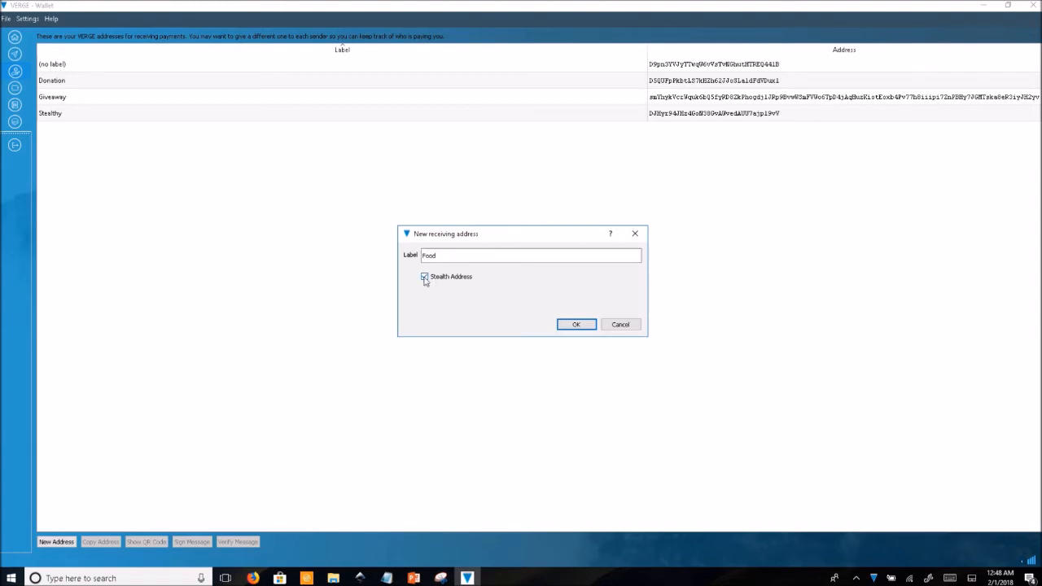
{"action": "left_click", "coordinate": [618, 324]}
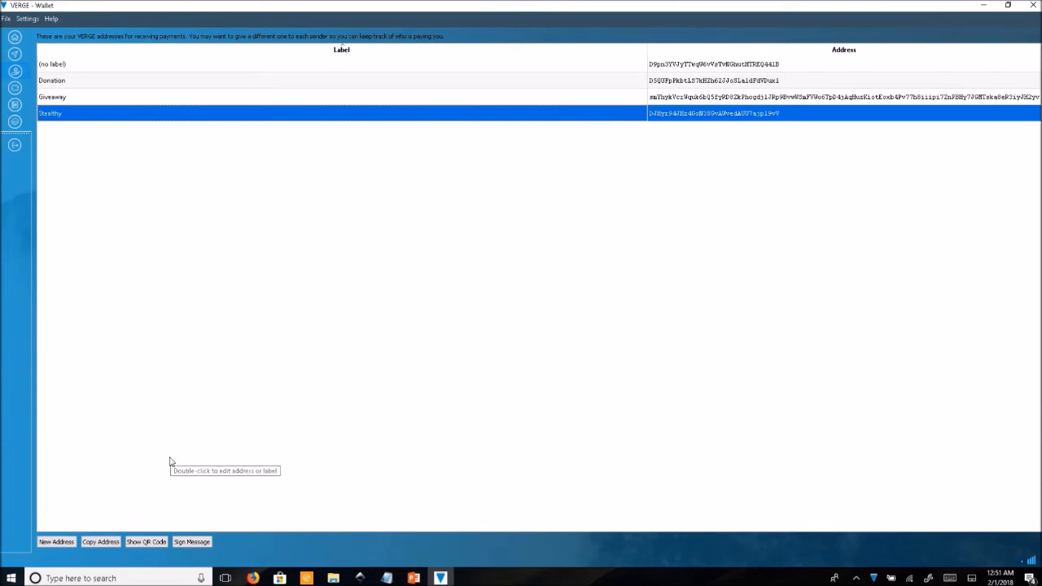
Copy the Stealthy receiving address and generate its QR code with a payment request of 2000 XVG.
{"action": "left_click", "coordinate": [108, 540]}
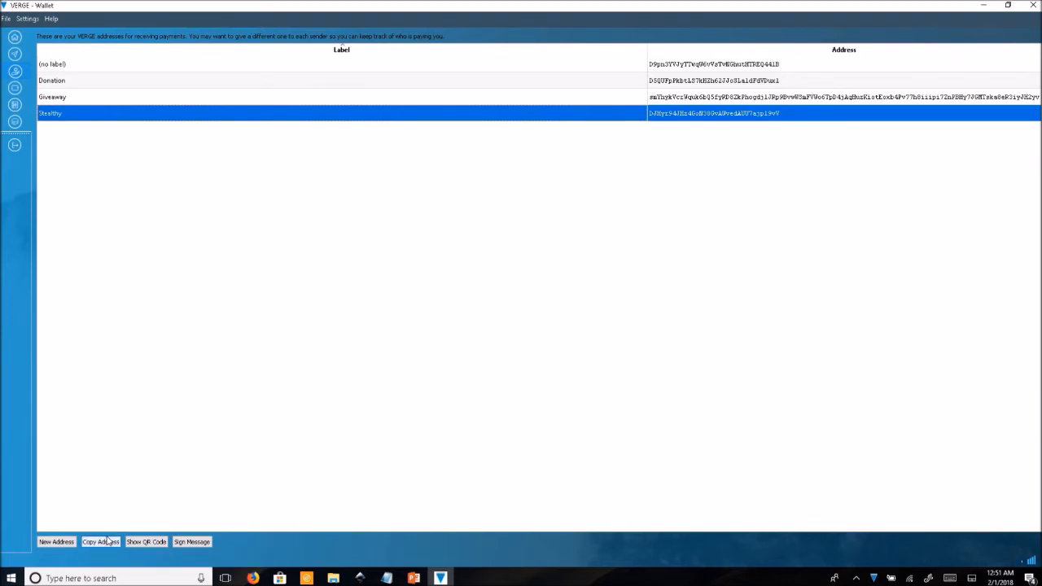
{"action": "left_click", "coordinate": [146, 542]}
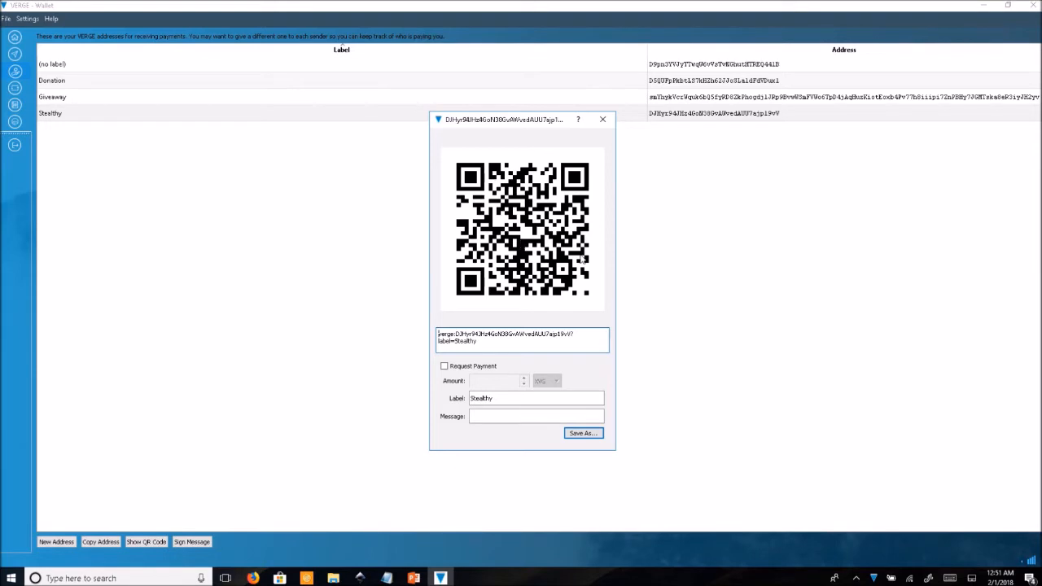
{"action": "left_click", "coordinate": [444, 367]}
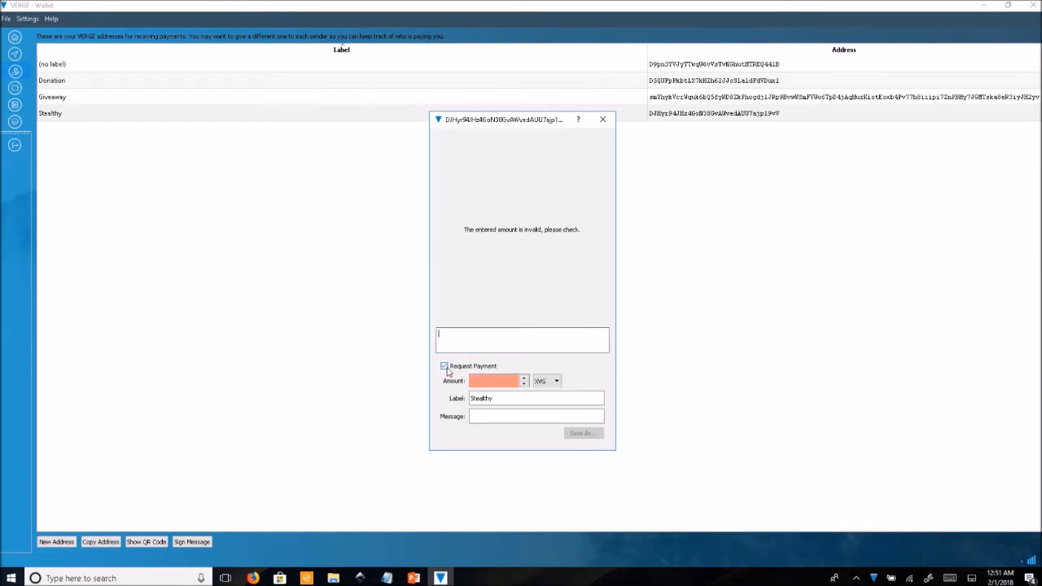
{"action": "left_click", "coordinate": [511, 379]}
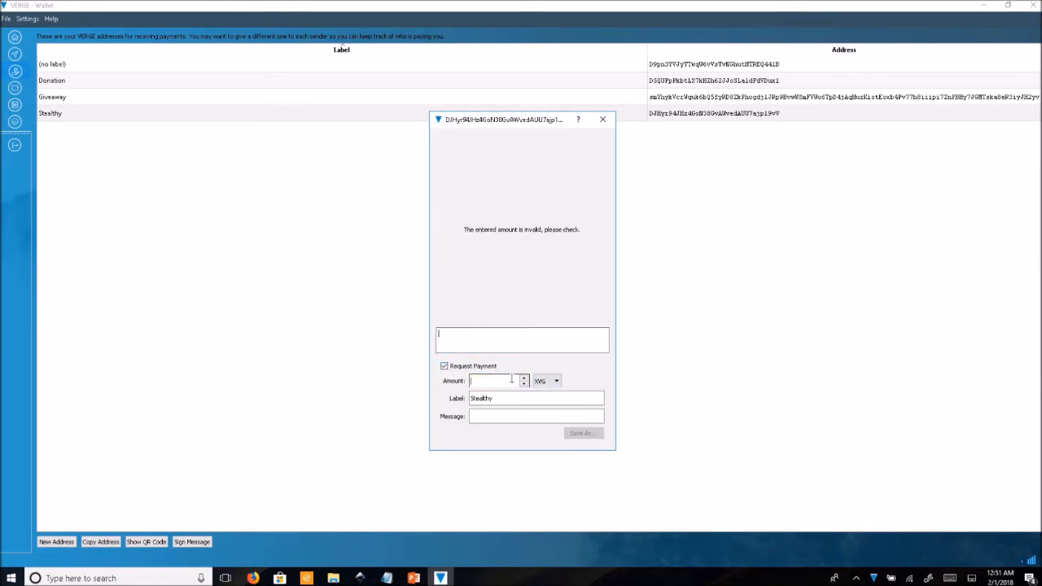
{"action": "type", "text": "2000"}
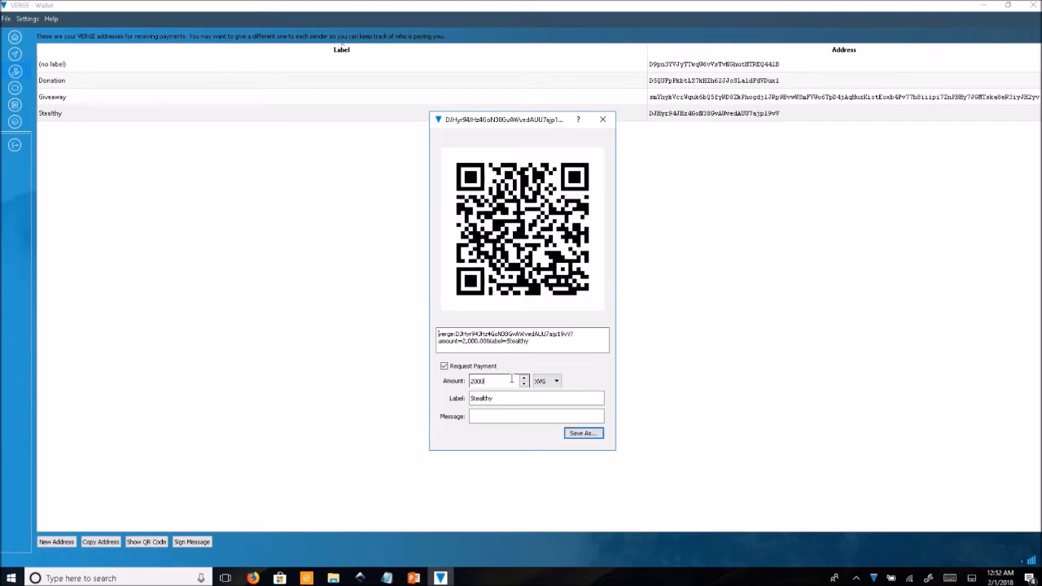
{"action": "left_click", "coordinate": [583, 433]}
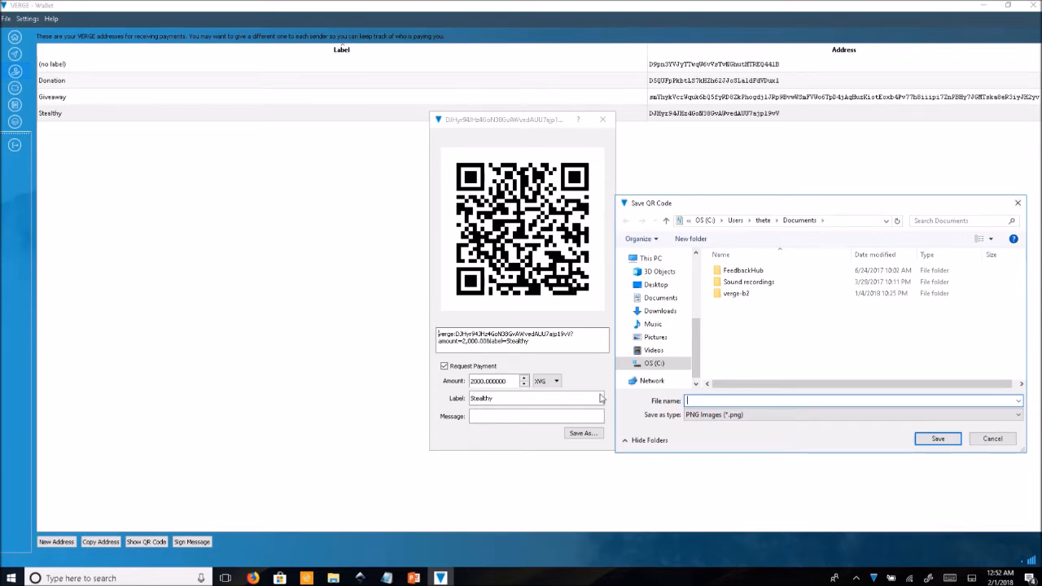
{"action": "left_click", "coordinate": [1018, 203]}
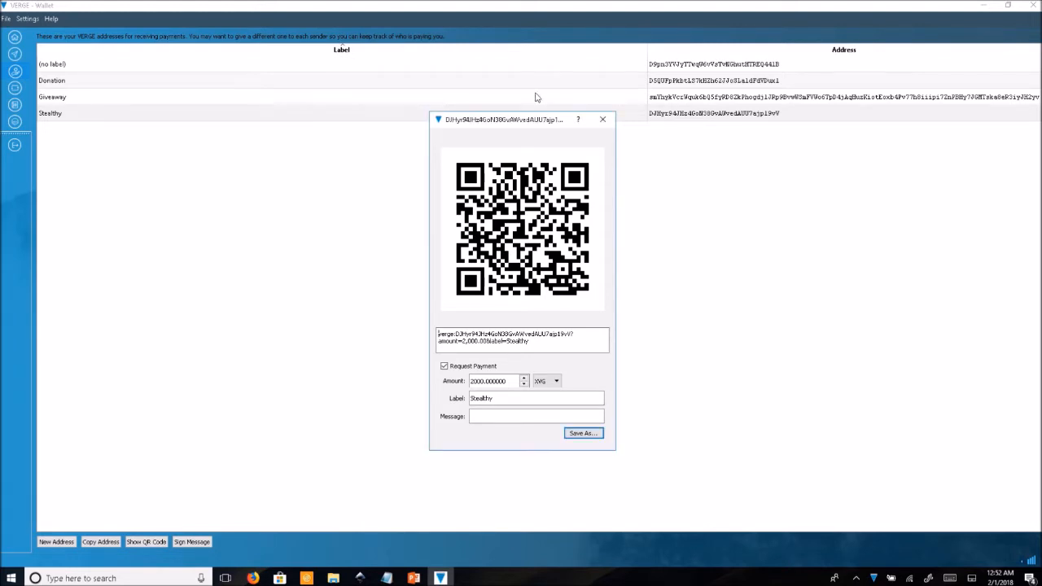
{"action": "left_click", "coordinate": [609, 123]}
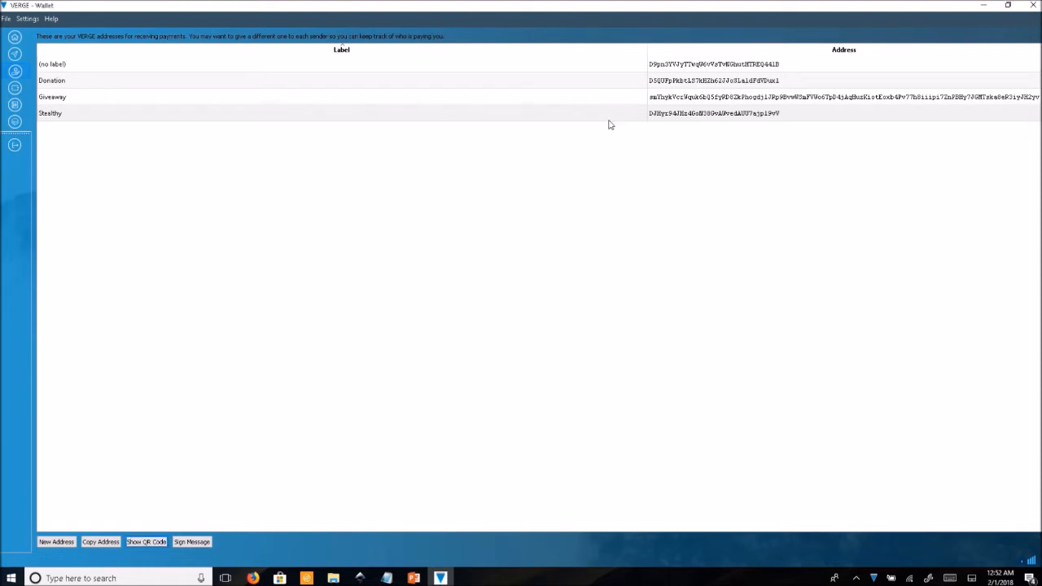
Sign the message "this is me 2/1/2018" with the Stealthy address and close the signature dialog.
{"action": "left_click", "coordinate": [205, 543]}
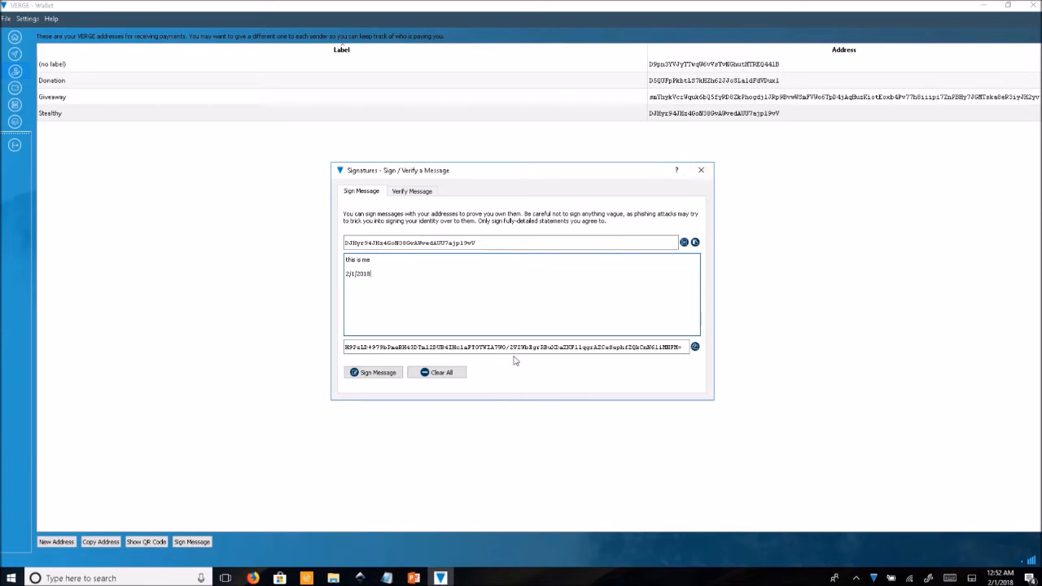
{"action": "left_click", "coordinate": [703, 171]}
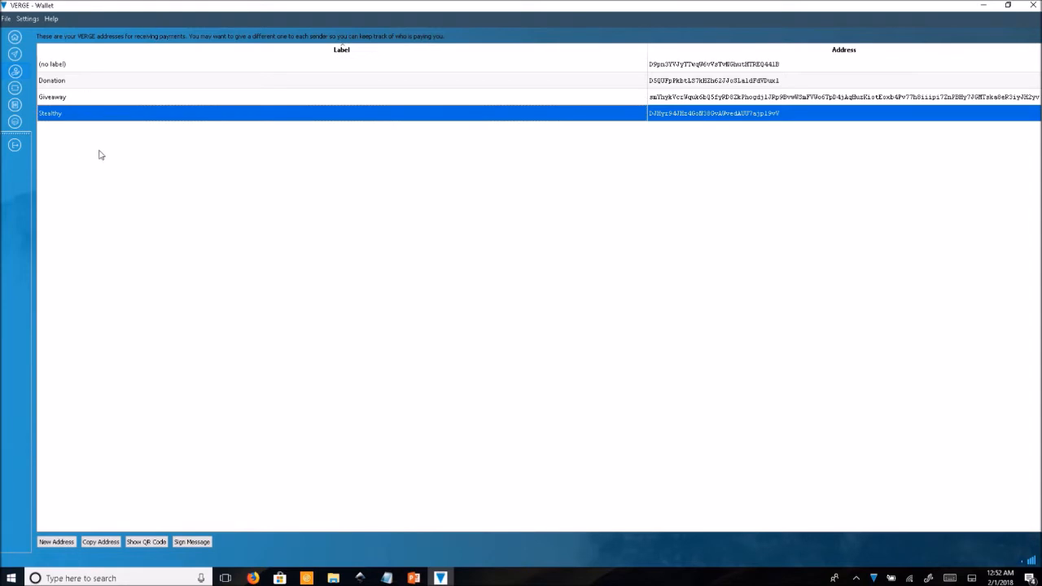
Open the transaction history and show the details of the Donation transaction received on 1/11/2018.
{"action": "left_click", "coordinate": [14, 88]}
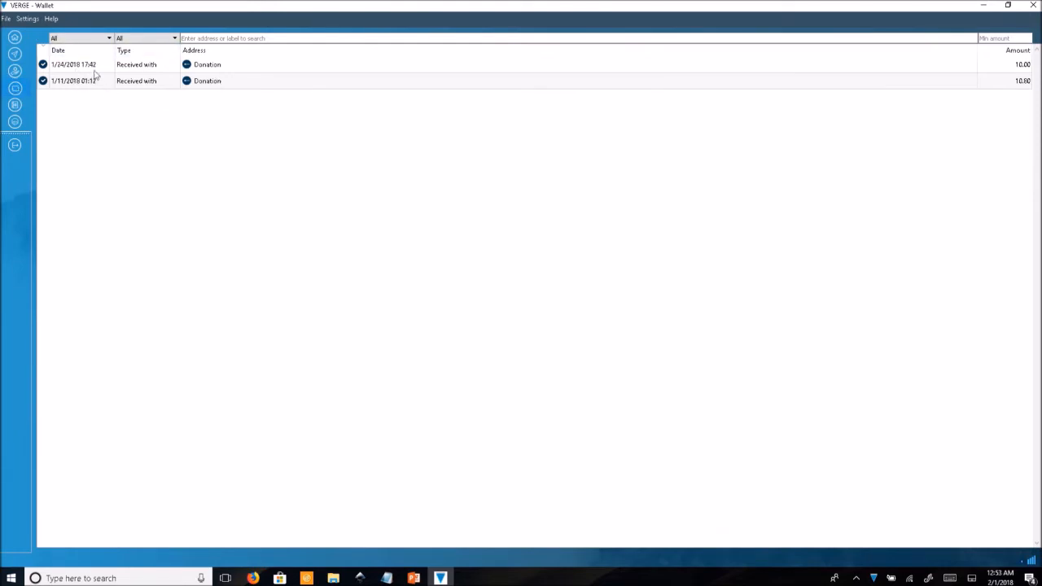
{"action": "left_click", "coordinate": [240, 85]}
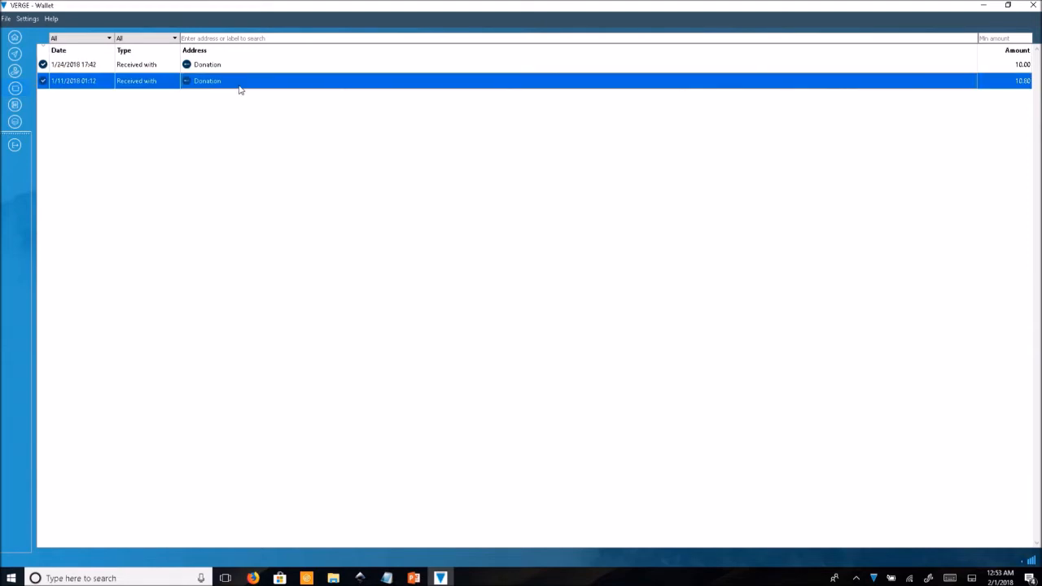
{"action": "right_click", "coordinate": [241, 90]}
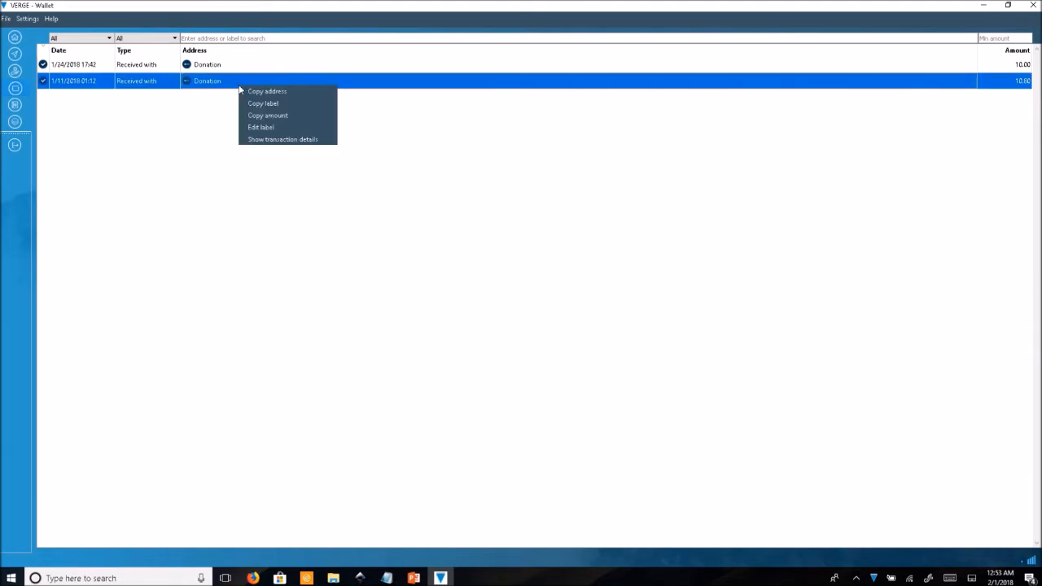
{"action": "left_click", "coordinate": [291, 140]}
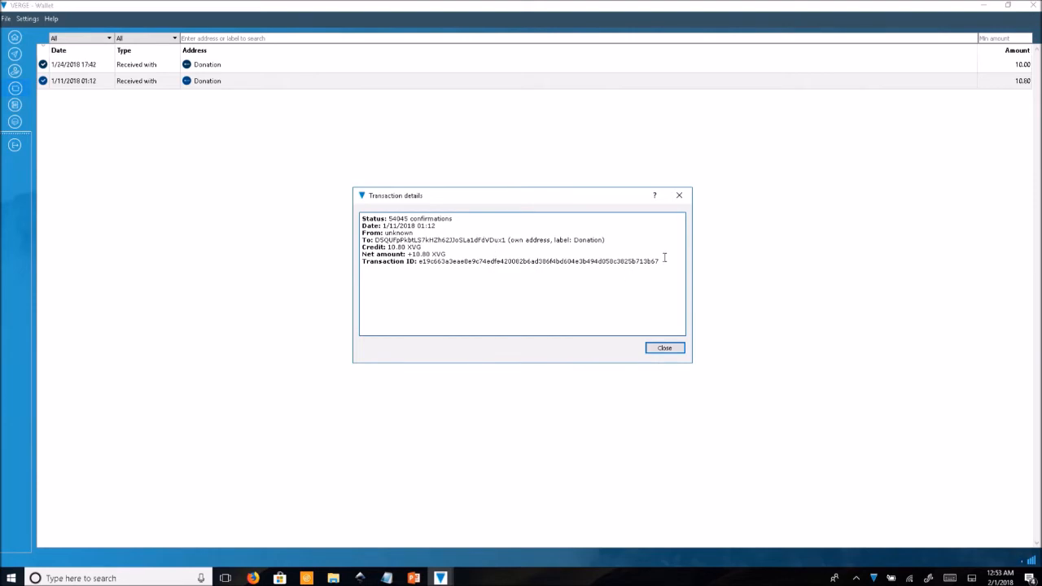
Copy the full transaction ID from the transaction details and close the details window.
{"action": "left_click_drag", "start_coordinate": [664, 259], "coordinate": [420, 262]}
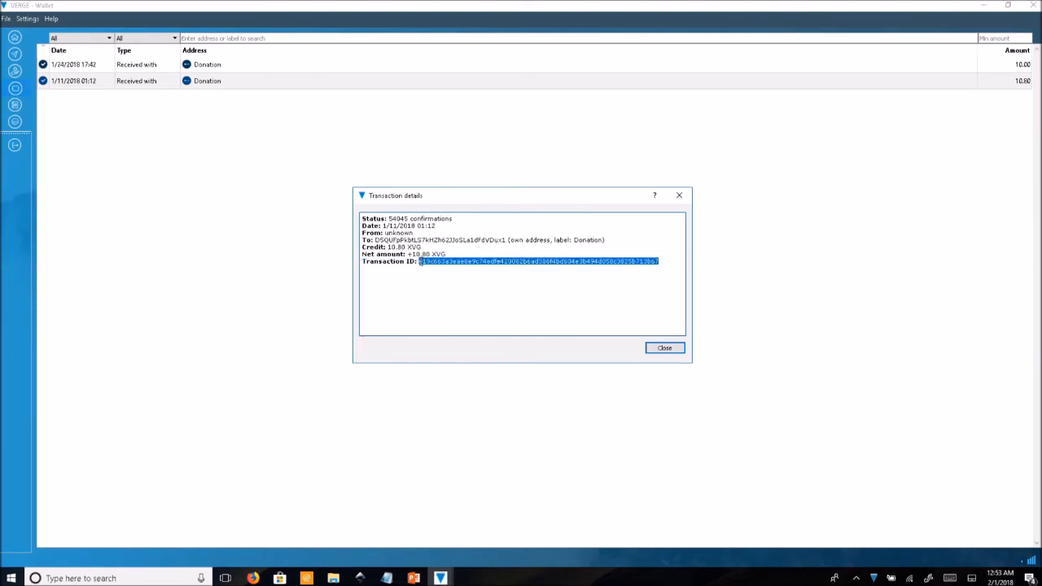
{"action": "right_click", "coordinate": [515, 259]}
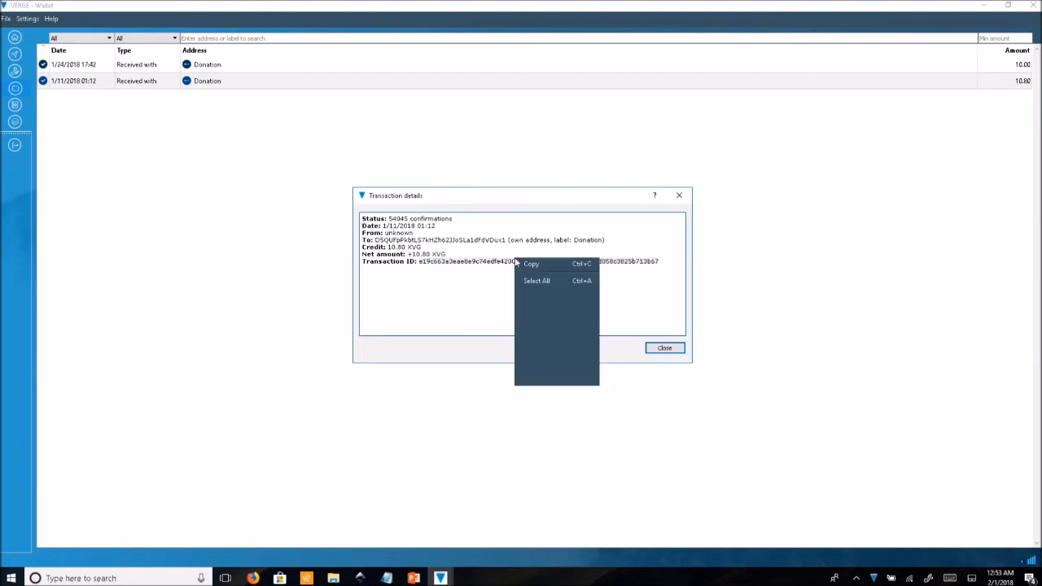
{"action": "left_click", "coordinate": [466, 293]}
{"action": "left_click_drag", "start_coordinate": [659, 262], "coordinate": [418, 263]}
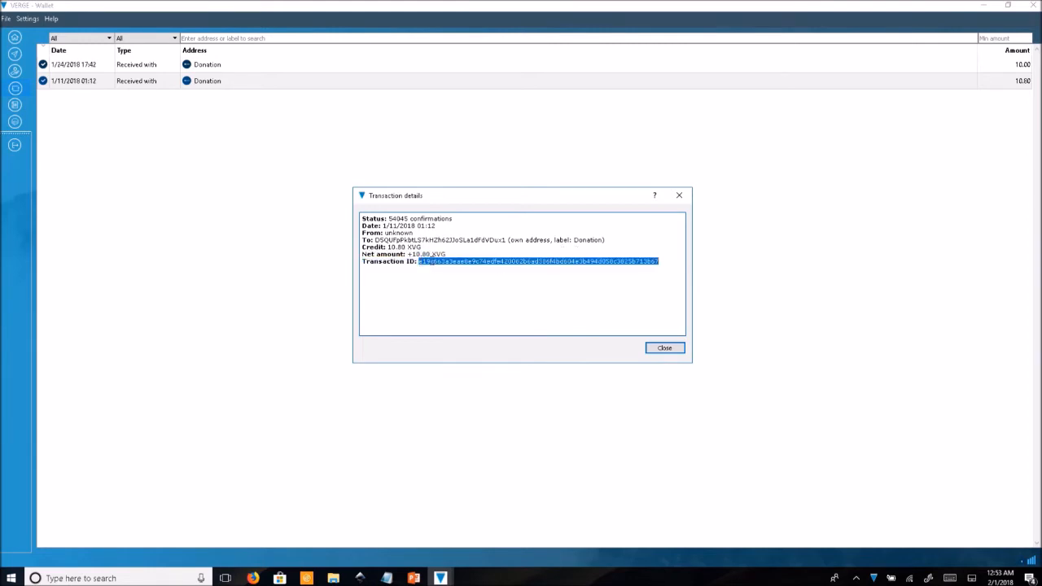
{"action": "right_click", "coordinate": [443, 263]}
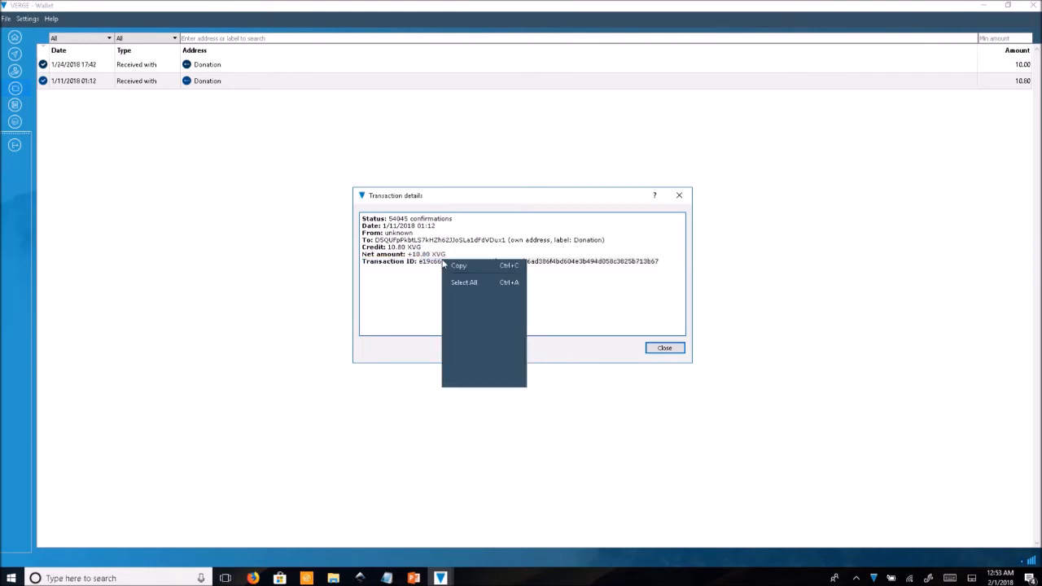
{"action": "left_click", "coordinate": [461, 267]}
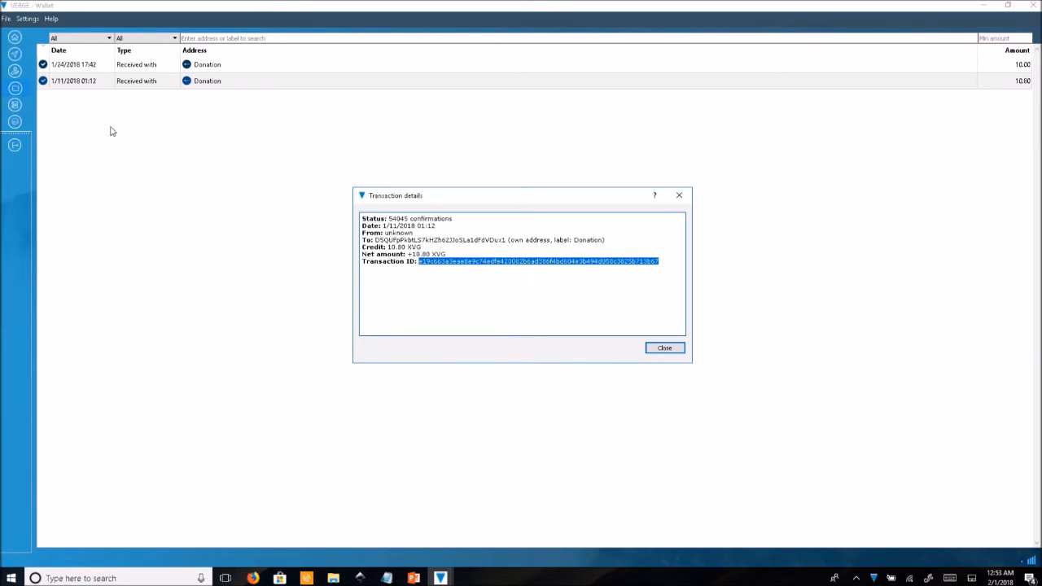
{"action": "left_click", "coordinate": [679, 196]}
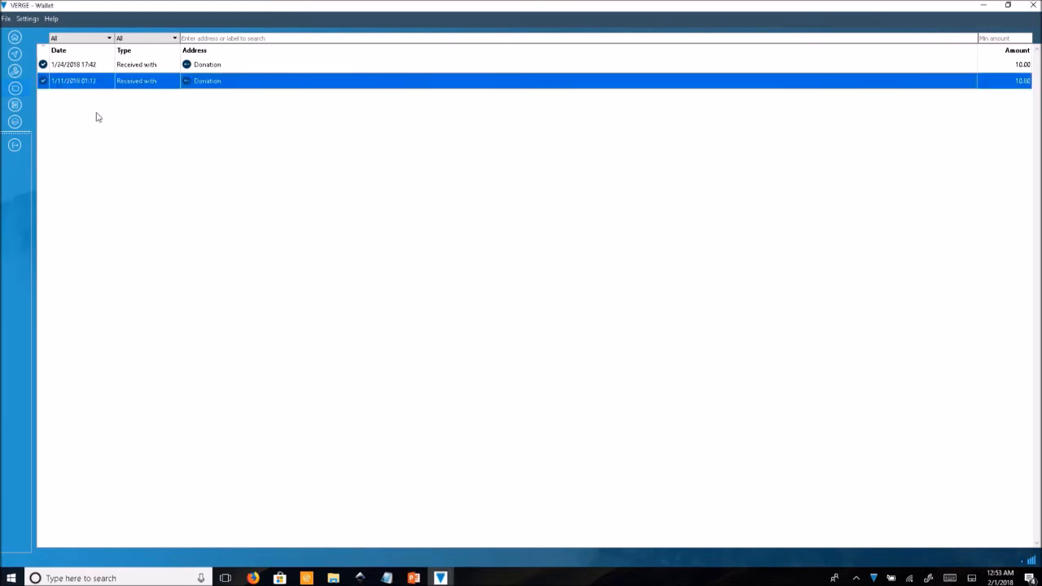
Paste the copied transaction ID into the Block Explorer and decode the transaction.
{"action": "left_click", "coordinate": [16, 123]}
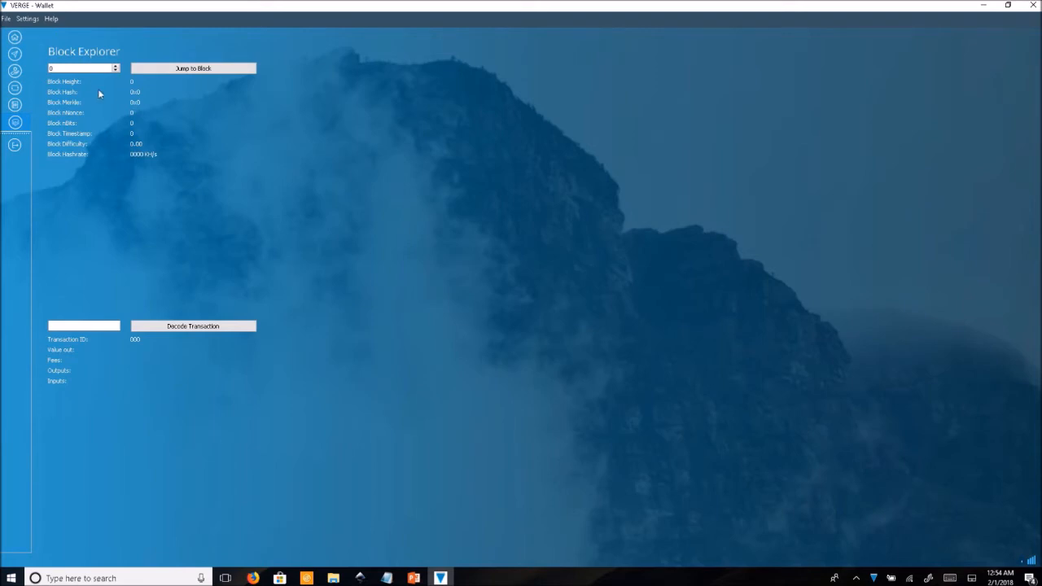
{"action": "right_click", "coordinate": [95, 323]}
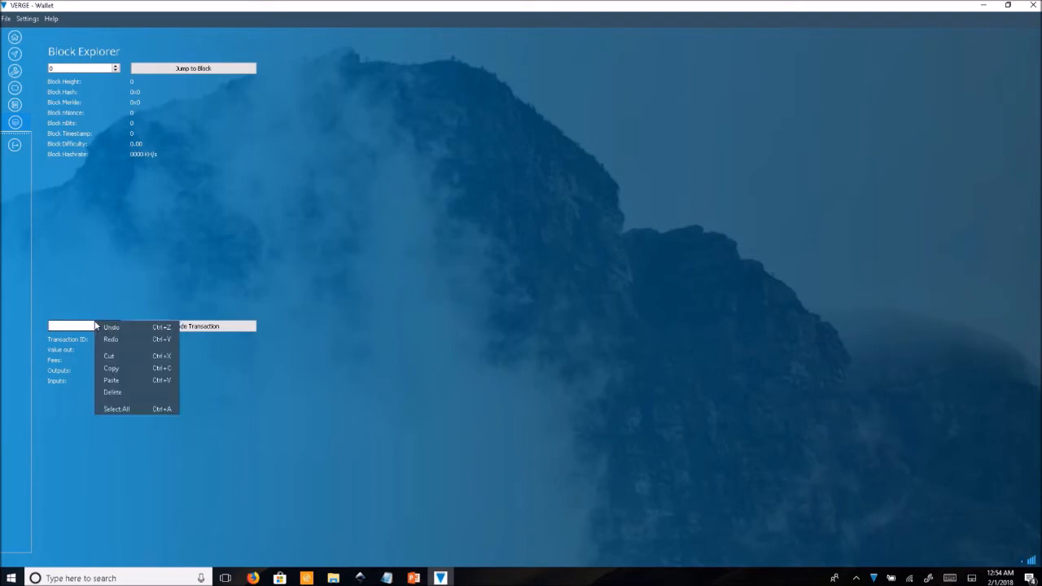
{"action": "left_click", "coordinate": [110, 380]}
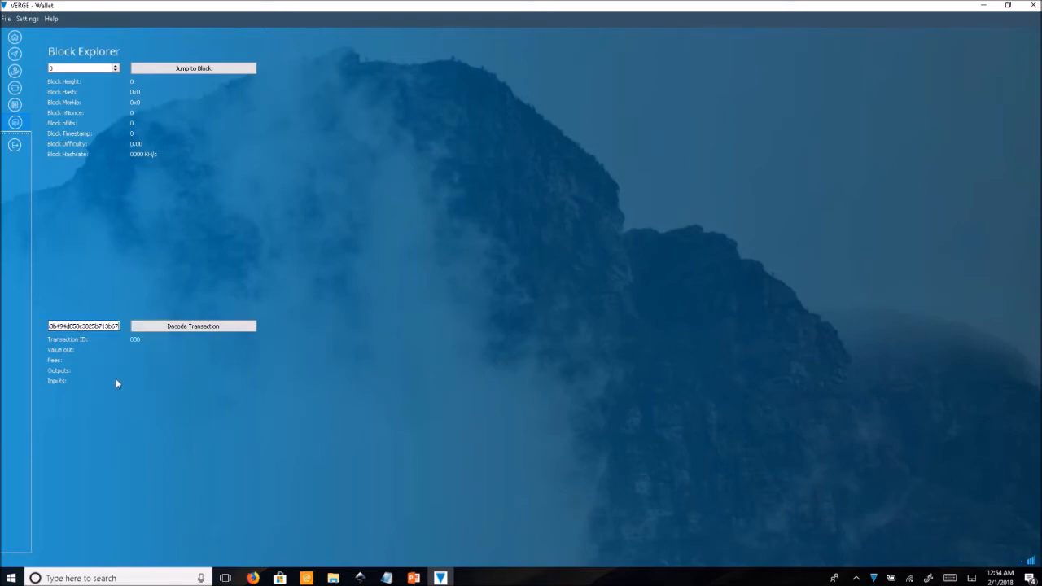
{"action": "left_click", "coordinate": [196, 327]}
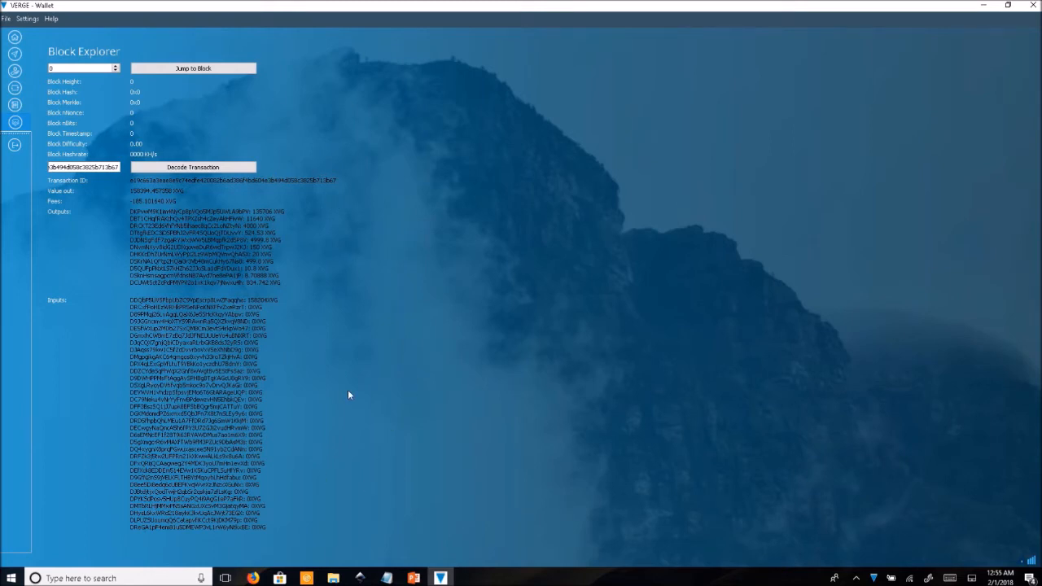
Open the address book, look at the label and address fields for a new sending address, and cancel the form.
{"action": "left_click", "coordinate": [14, 105]}
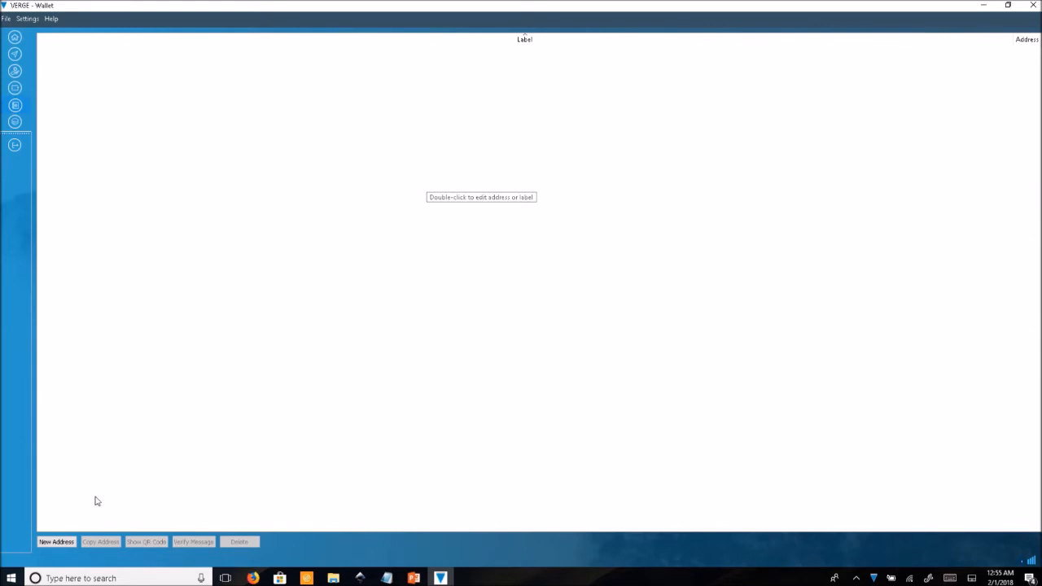
{"action": "left_click", "coordinate": [69, 541]}
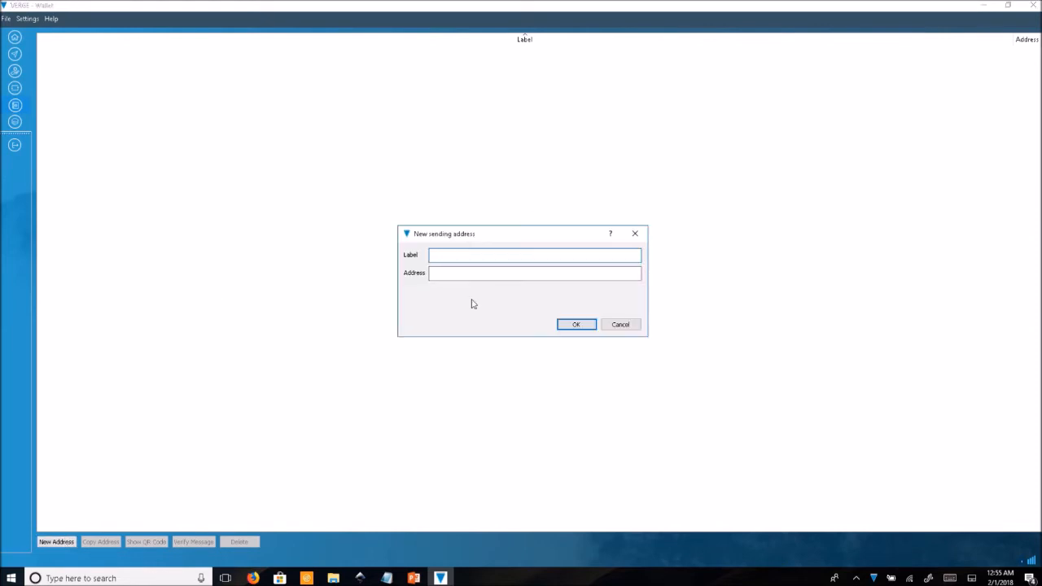
{"action": "left_click", "coordinate": [465, 275]}
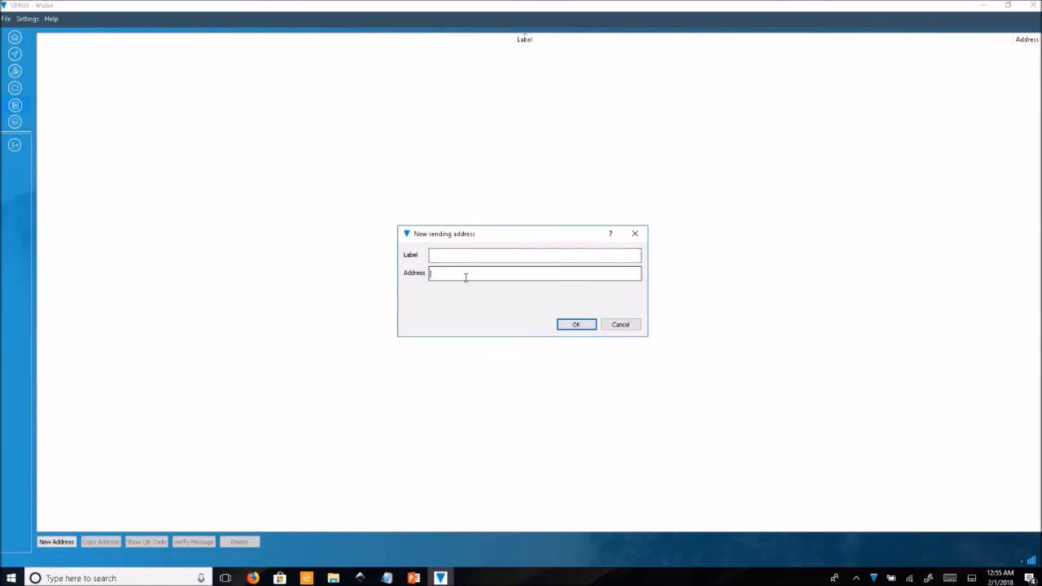
{"action": "key", "text": "Escape"}
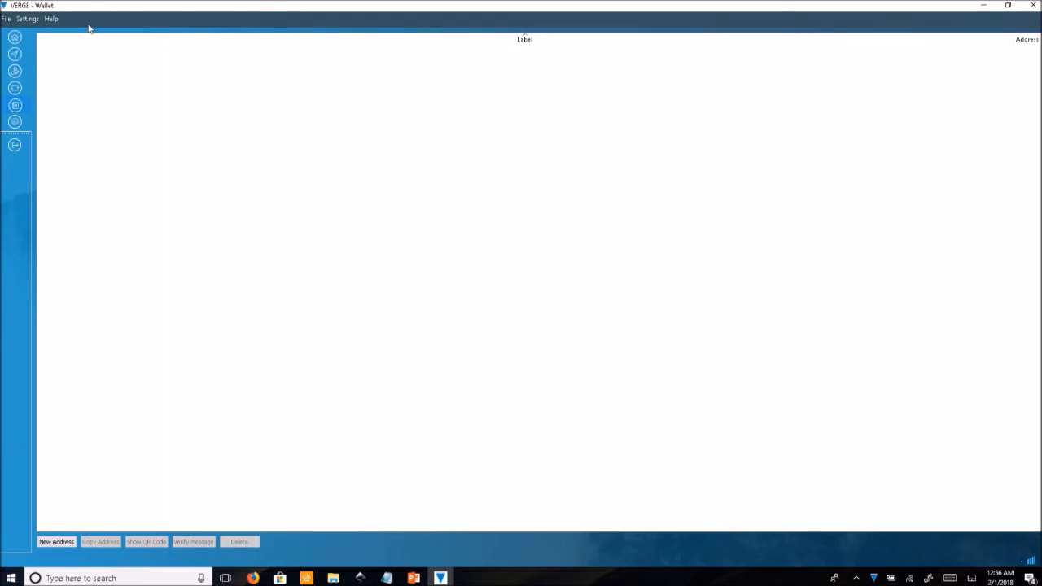
Review the wallet's encryption and locking commands, open the Unlock Wallet passphrase prompt and cancel it.
{"action": "left_click", "coordinate": [26, 19]}
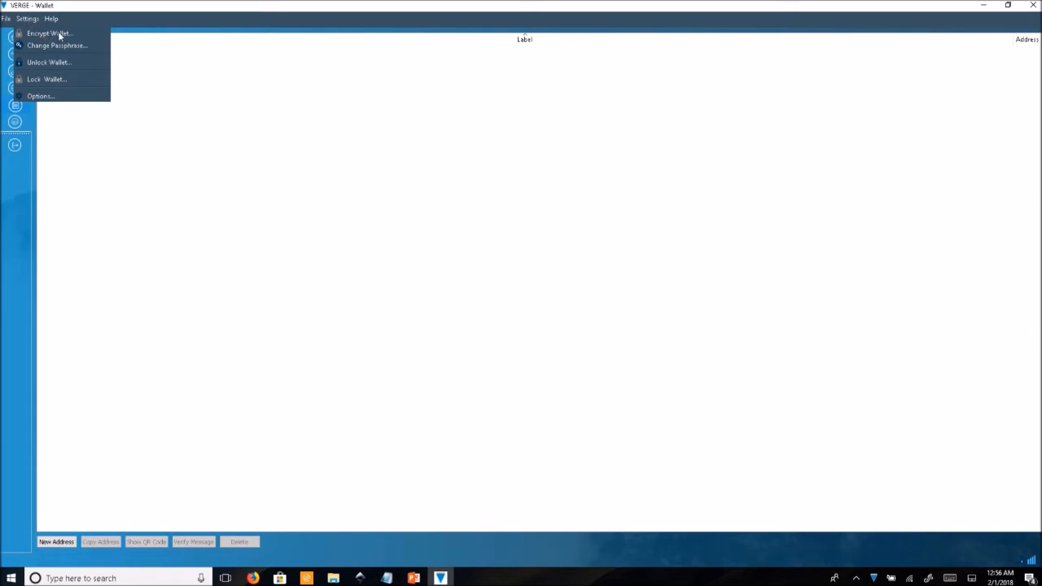
{"action": "key", "text": "Right"}
{"action": "mouse_move", "coordinate": [26, 21]}
{"action": "left_click", "coordinate": [58, 63]}
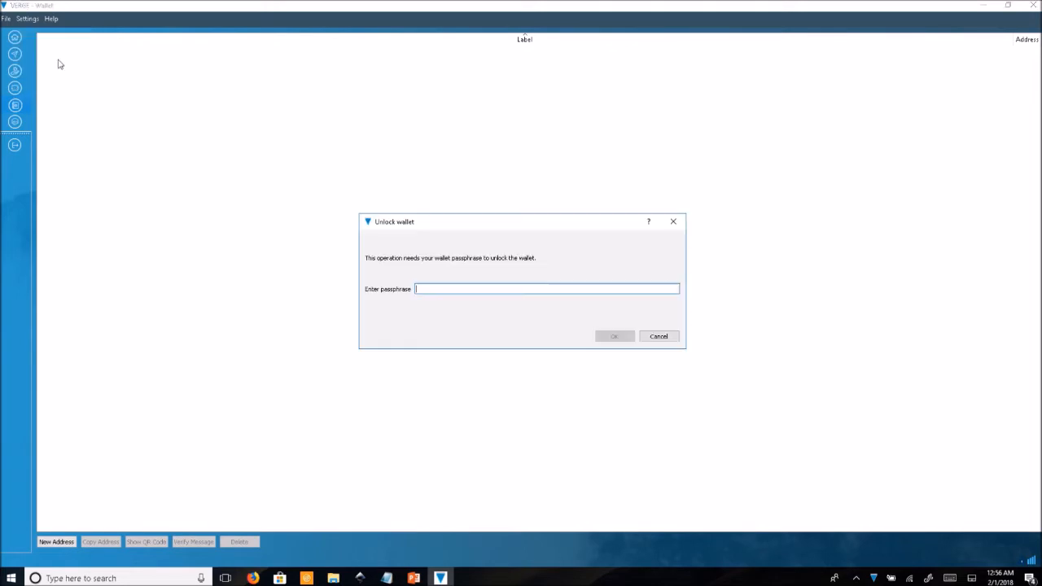
{"action": "left_click", "coordinate": [676, 340]}
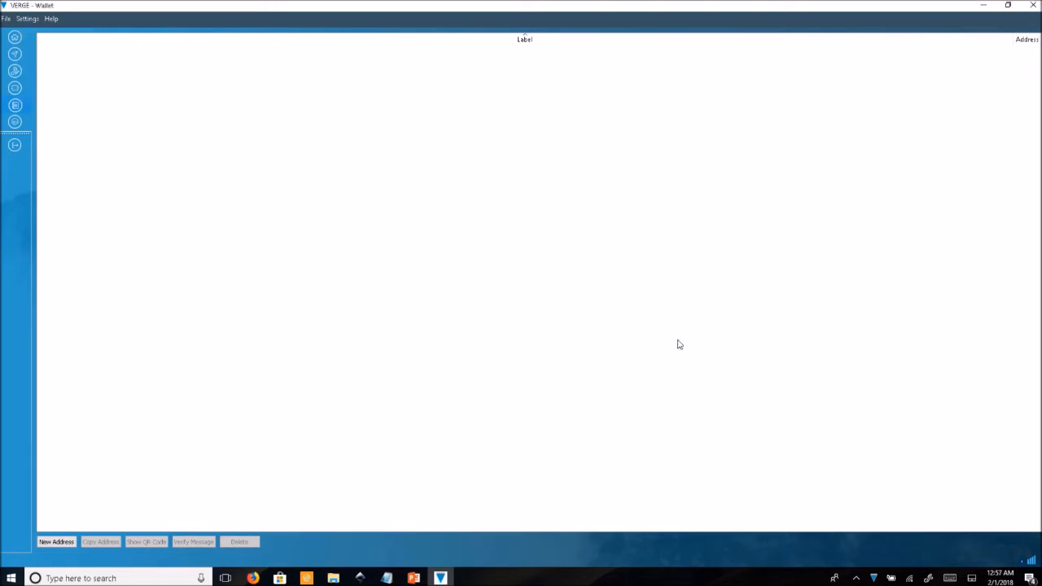
Review the wallet options for transaction fee, network, window behaviour and display, including the unit for showing amounts.
{"action": "left_click", "coordinate": [28, 18]}
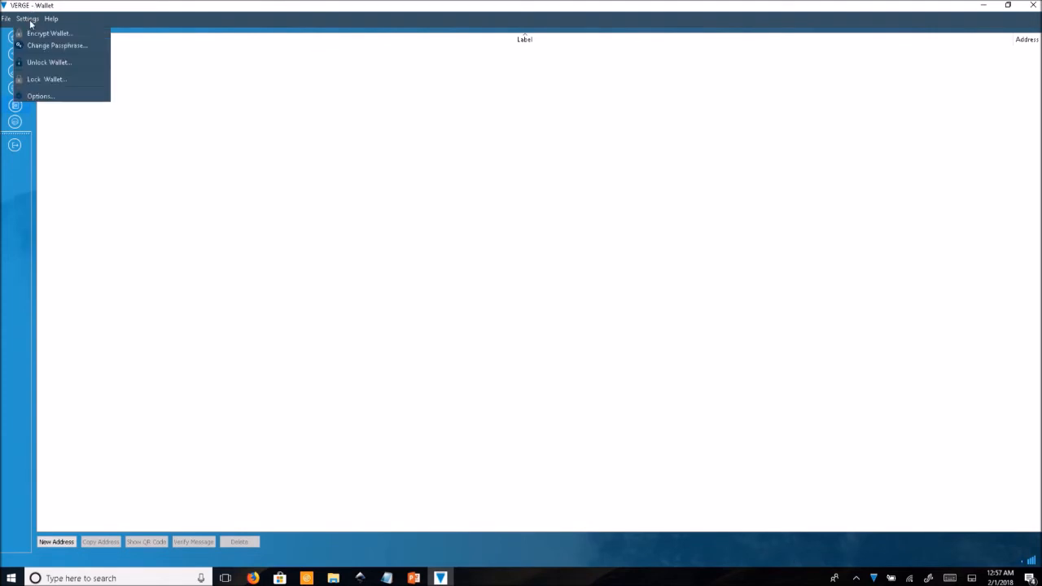
{"action": "left_click", "coordinate": [46, 98]}
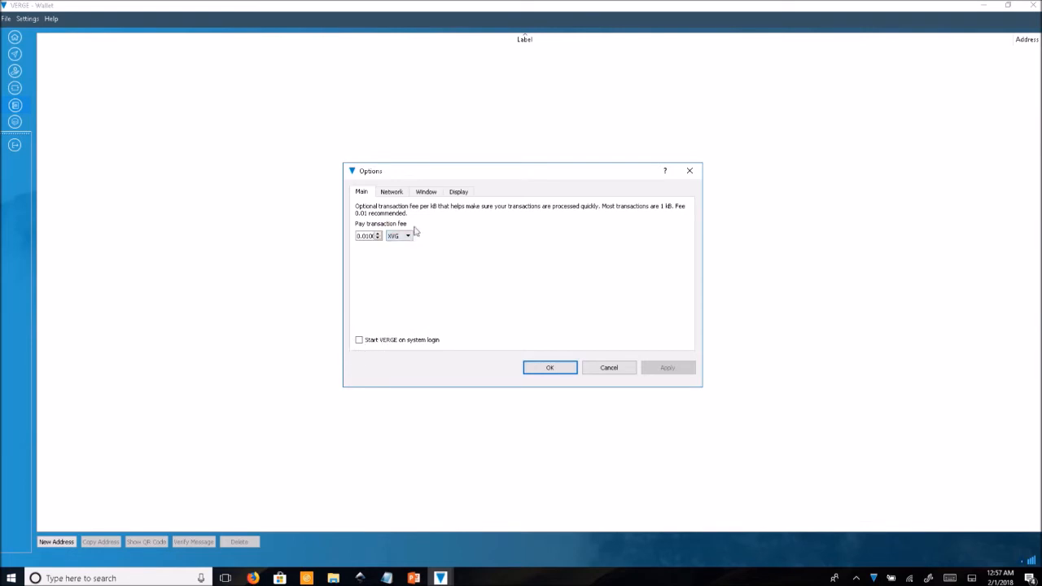
{"action": "left_click", "coordinate": [393, 192]}
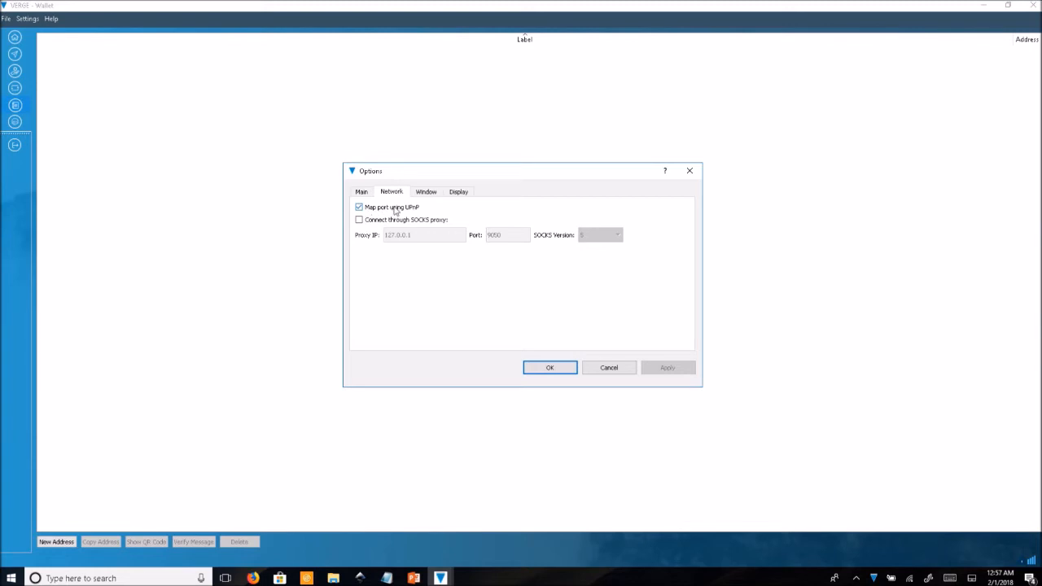
{"action": "left_click", "coordinate": [434, 191]}
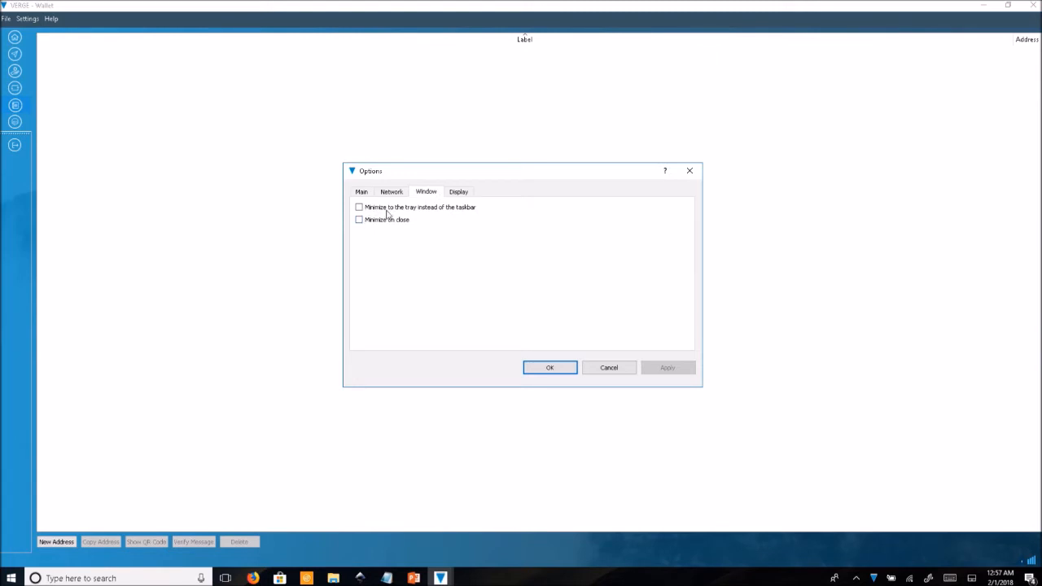
{"action": "left_click", "coordinate": [467, 194]}
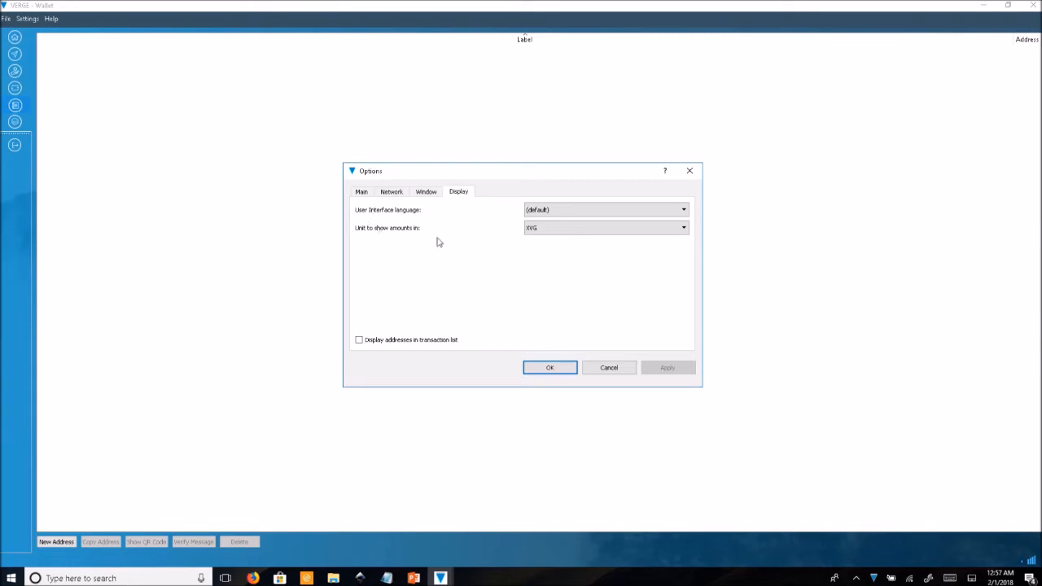
{"action": "left_click", "coordinate": [657, 229]}
View the About Qt information and close it.
{"action": "left_click", "coordinate": [56, 23]}
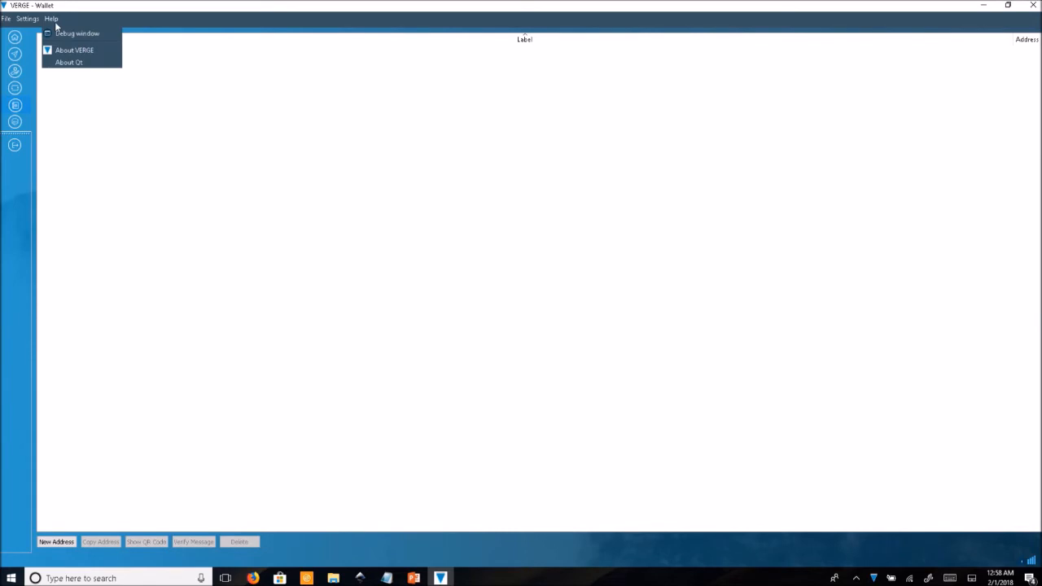
{"action": "left_click", "coordinate": [70, 62]}
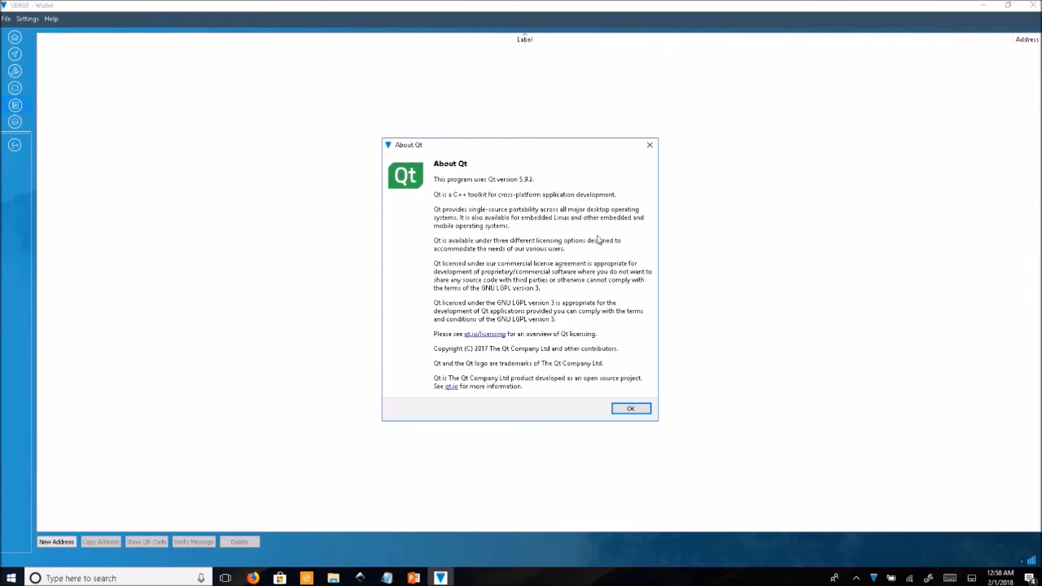
{"action": "left_click", "coordinate": [652, 150]}
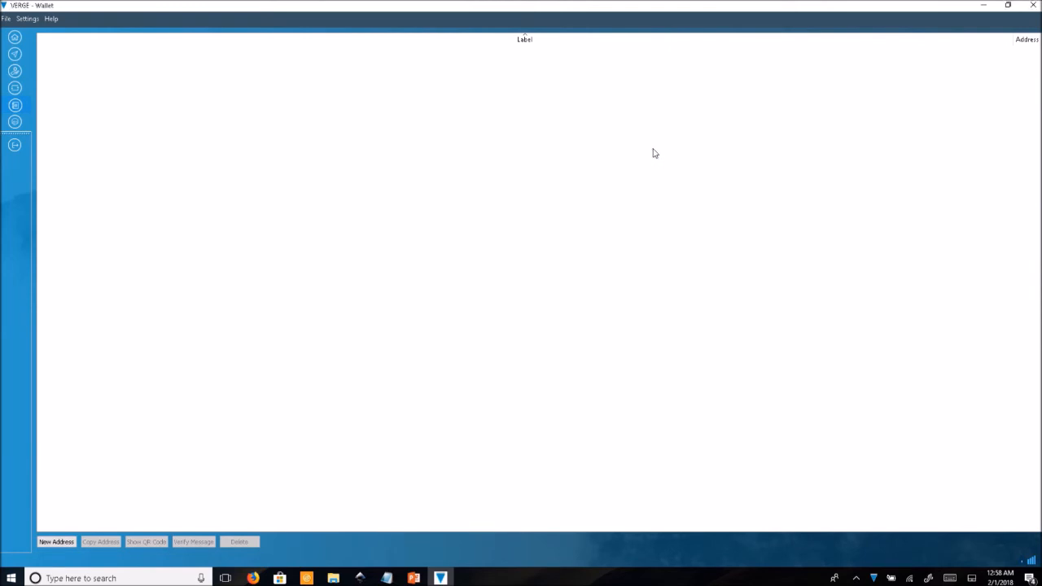
Open the debug window, view the debug log file and close the log.
{"action": "left_click", "coordinate": [46, 20]}
{"action": "left_click", "coordinate": [62, 54]}
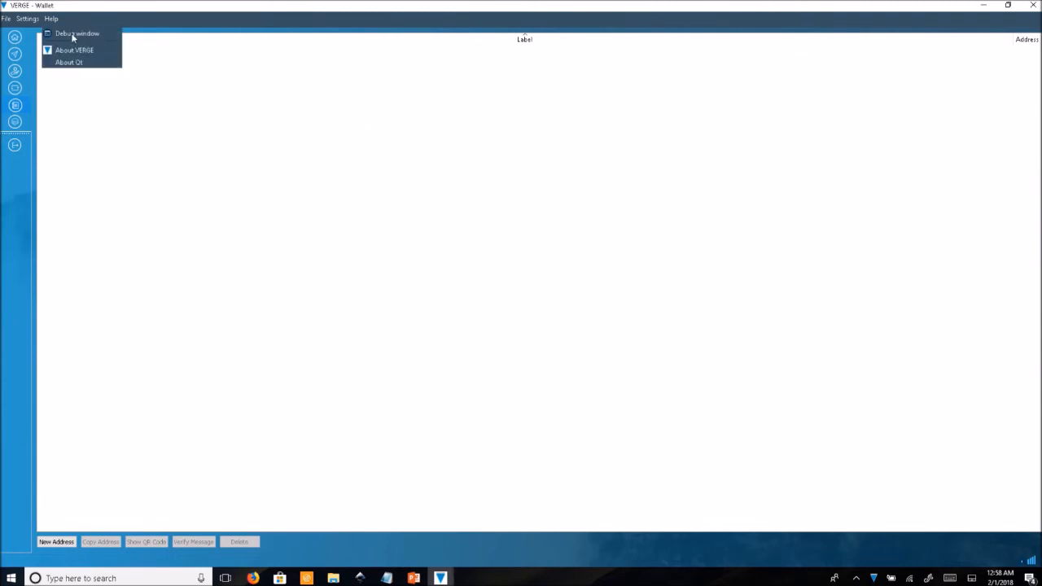
{"action": "left_click", "coordinate": [71, 32]}
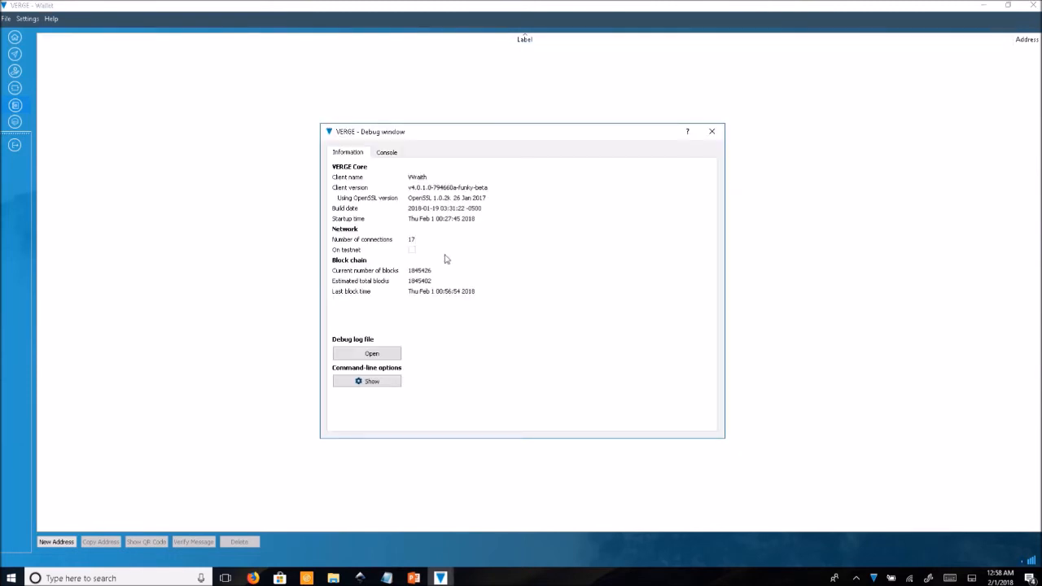
{"action": "left_click", "coordinate": [376, 355]}
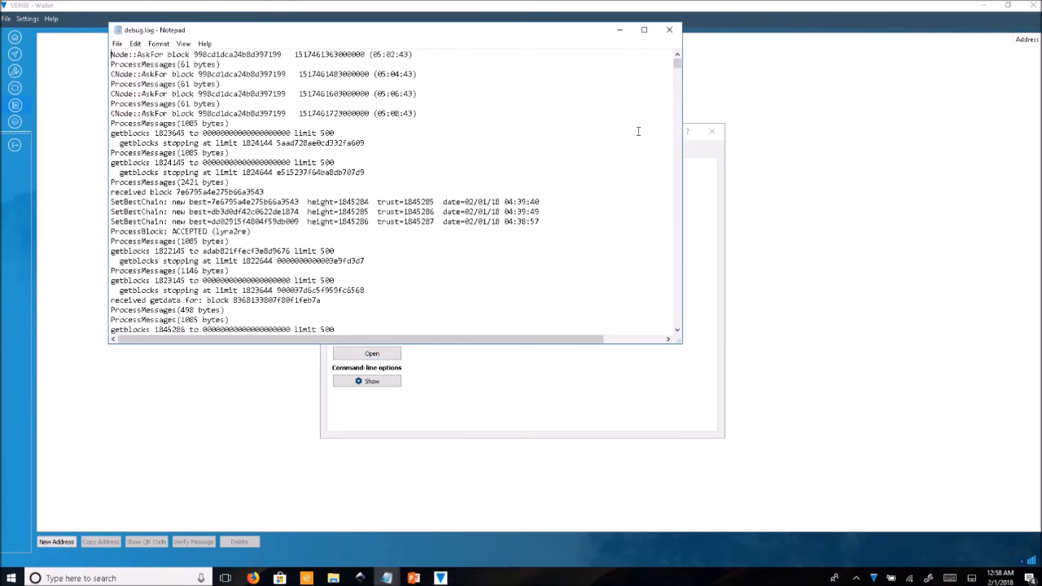
{"action": "left_click", "coordinate": [669, 29]}
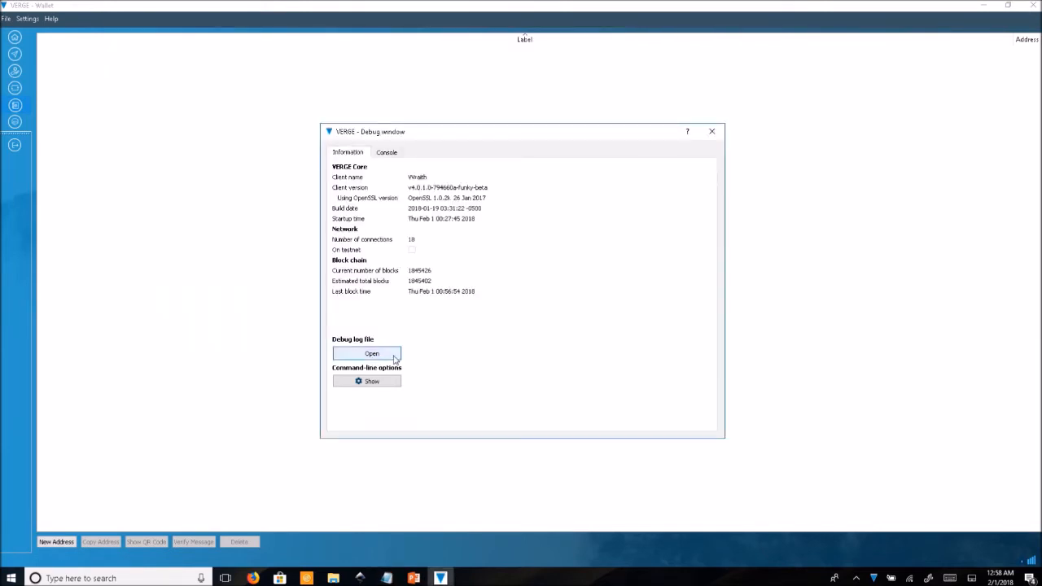
Show the wallet's command-line options and expand their full details.
{"action": "left_click", "coordinate": [396, 382]}
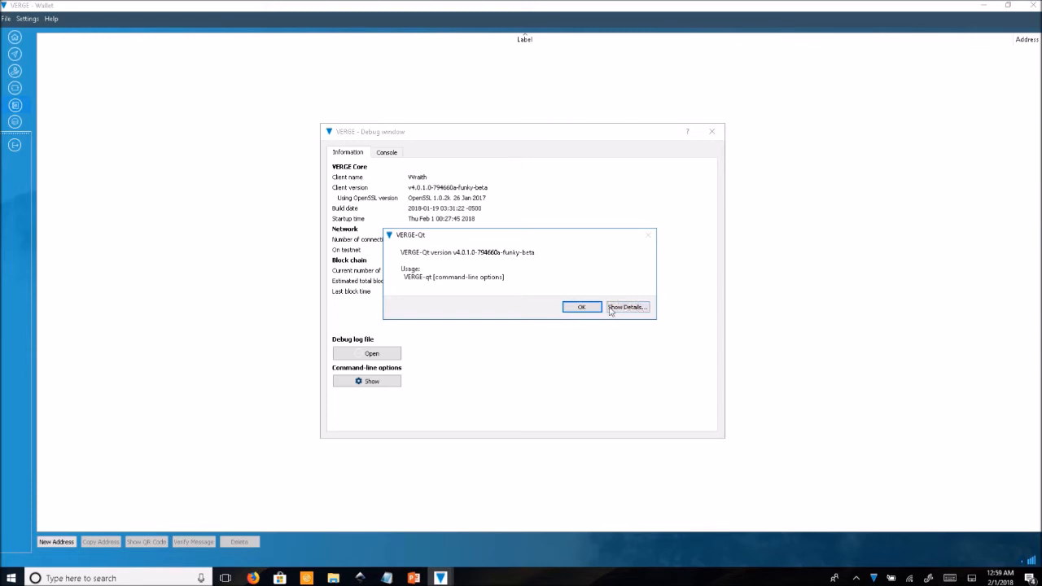
{"action": "left_click", "coordinate": [638, 306]}
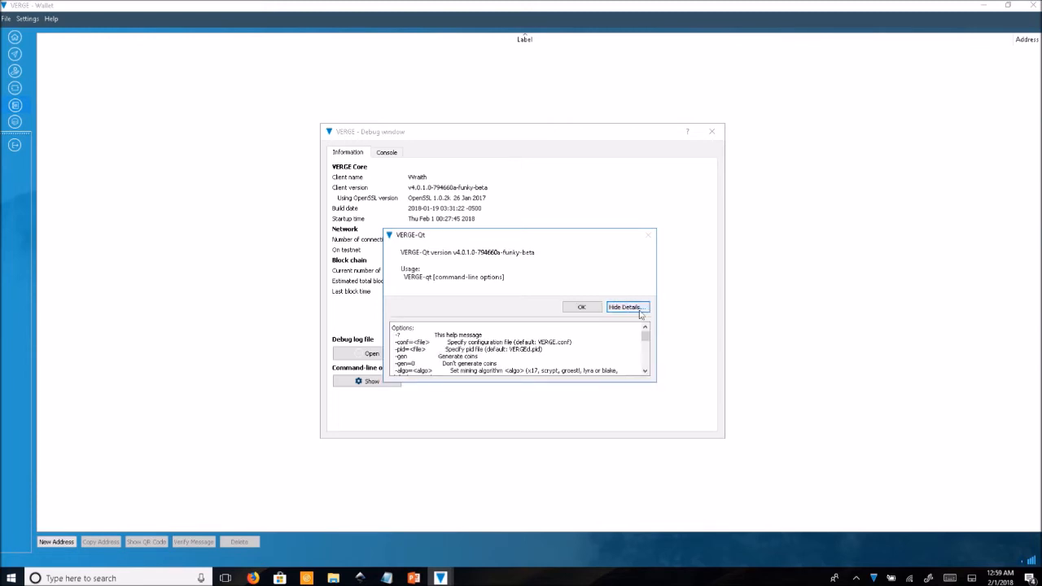
Read through the detailed command-line options down to the SSL options and close the VERGE-Qt help message.
{"action": "left_click_drag", "start_coordinate": [646, 337], "coordinate": [646, 358]}
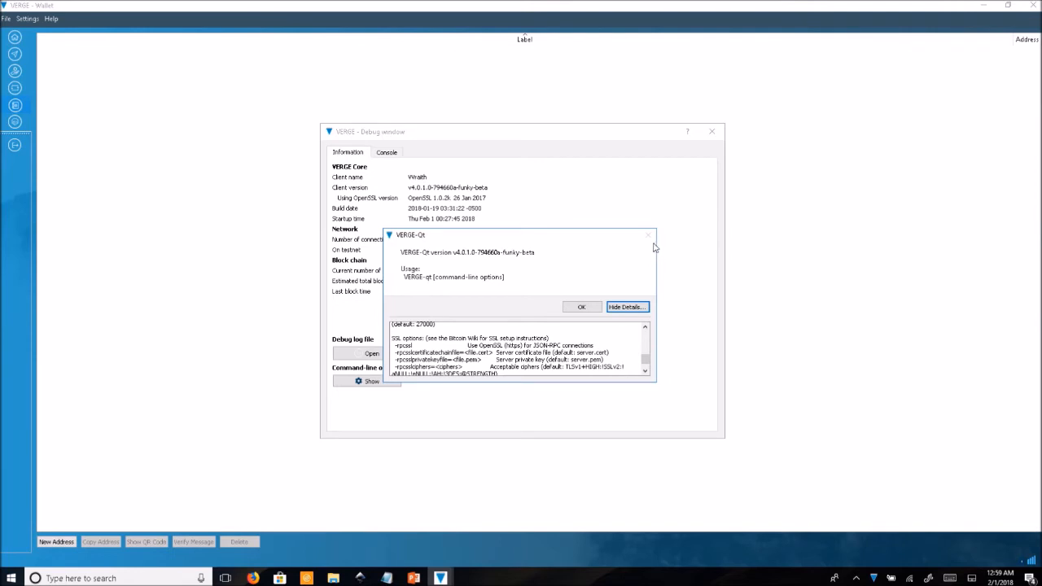
{"action": "left_click", "coordinate": [583, 307]}
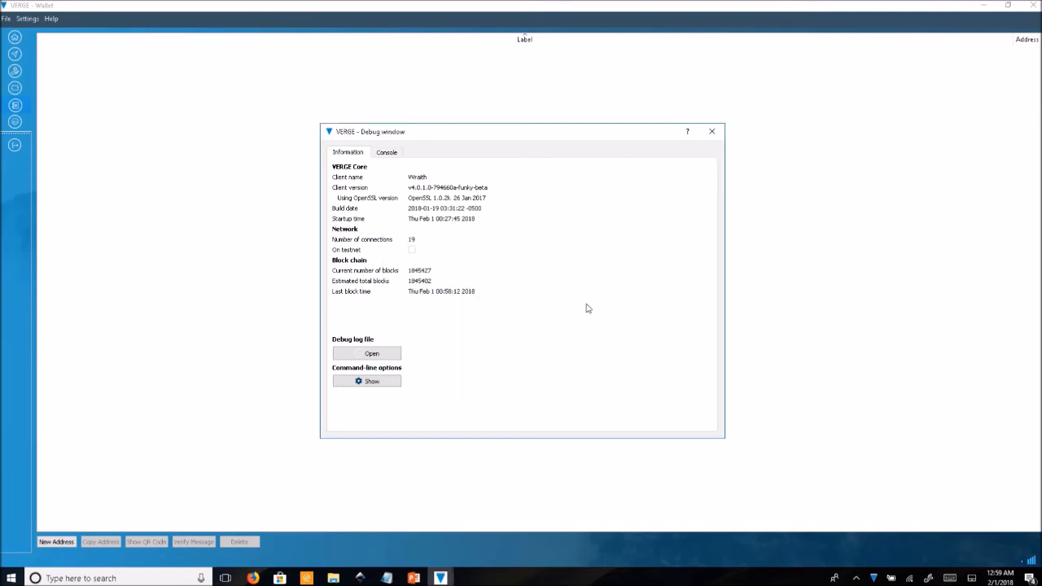
Run the help command in the debug console, look through the available commands and close the debug window.
{"action": "left_click", "coordinate": [395, 154]}
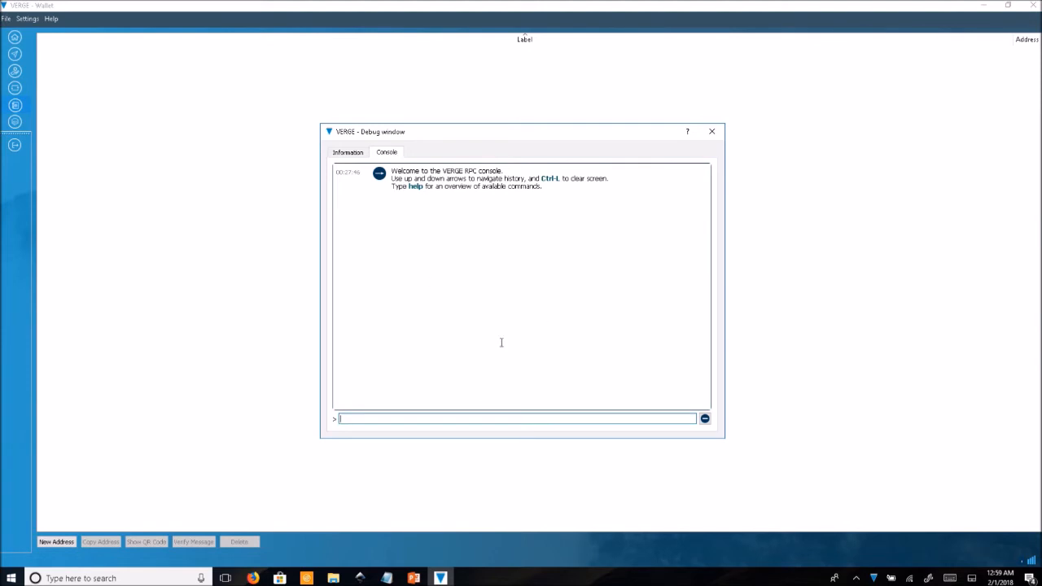
{"action": "left_click", "coordinate": [441, 419]}
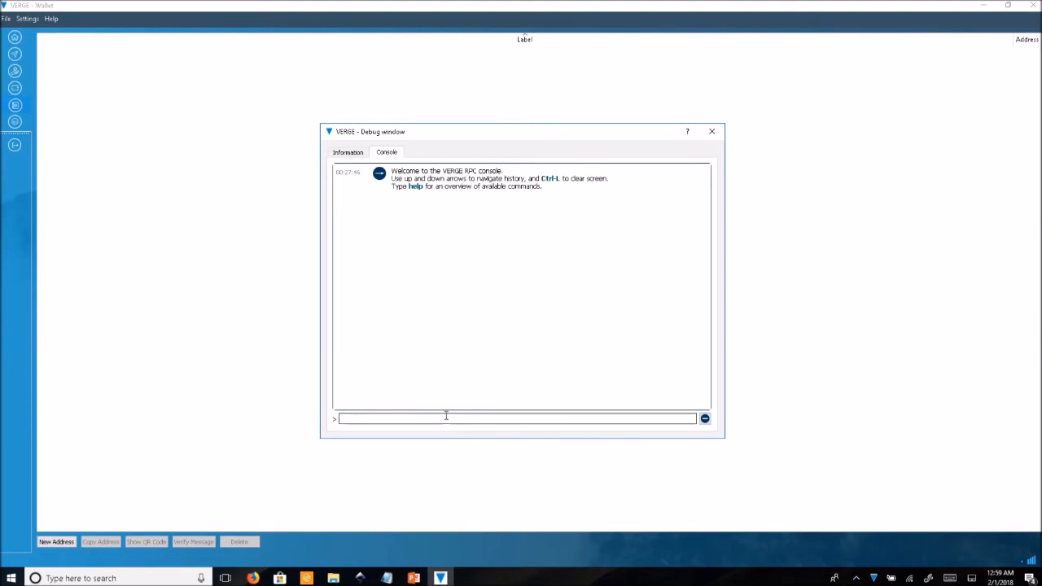
{"action": "type", "text": "help"}
{"action": "key", "text": "Return"}
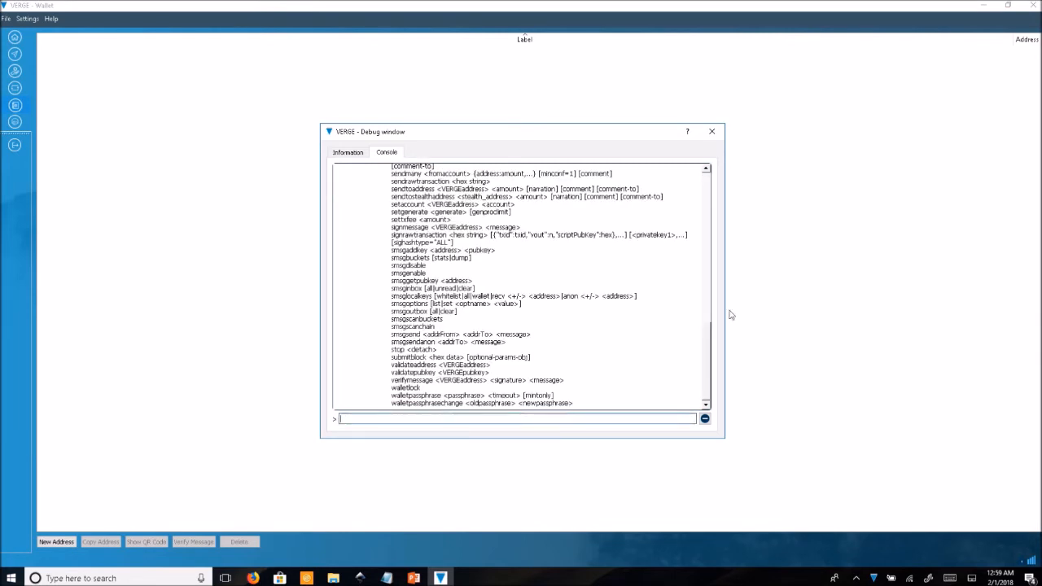
{"action": "left_click_drag", "start_coordinate": [709, 363], "coordinate": [698, 301]}
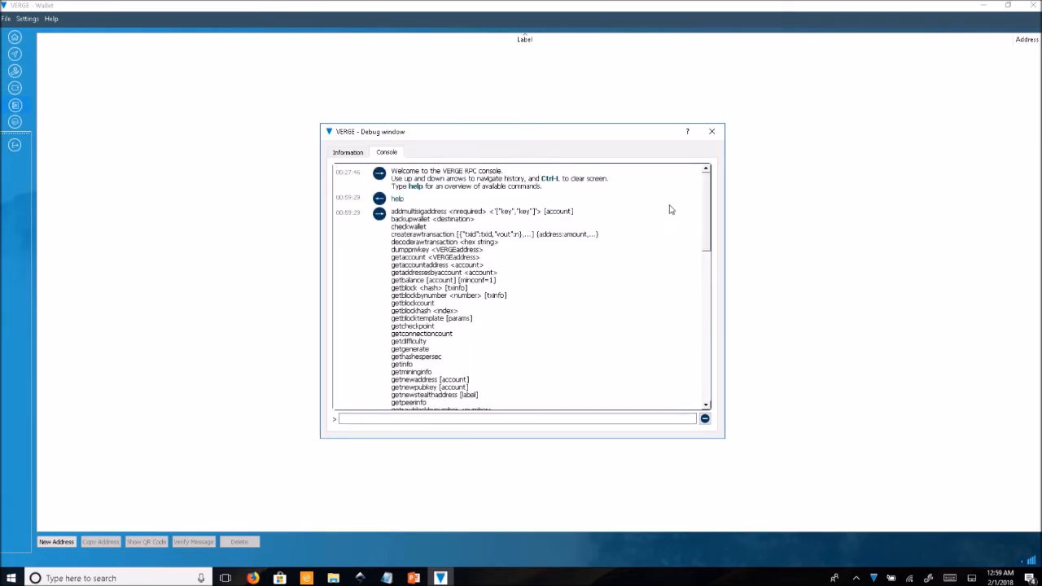
{"action": "left_click", "coordinate": [711, 131]}
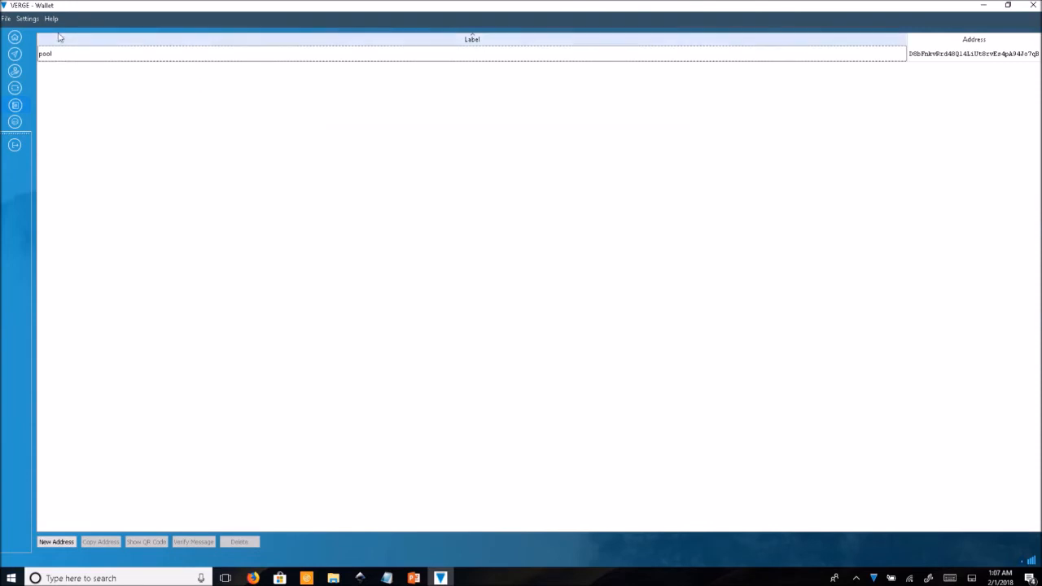
Show the wallet's overview page with balance and recent transactions, and minimise the wallet.
{"action": "left_click", "coordinate": [15, 38]}
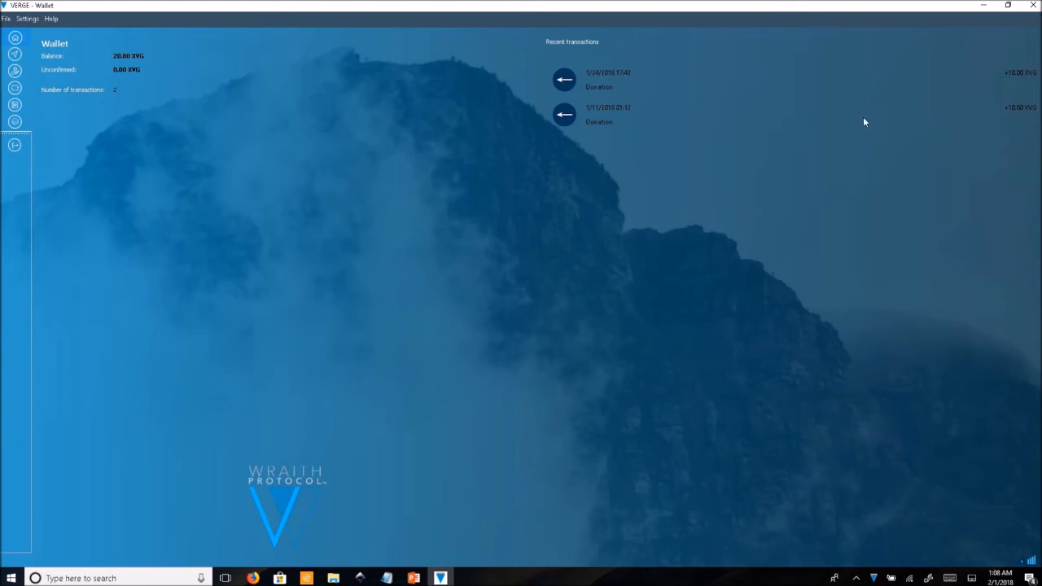
{"action": "left_click", "coordinate": [982, 5]}
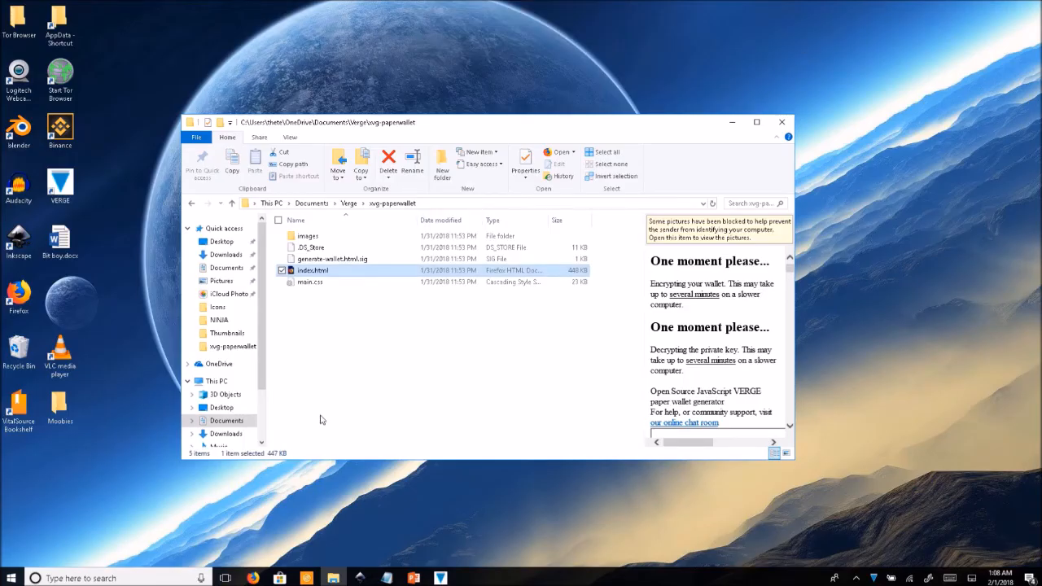
Switch to Firefox and open the Troubleshooting page of verge-blockchain.com to read the fixes for coins not visible in the wallet.
{"action": "left_click", "coordinate": [253, 578]}
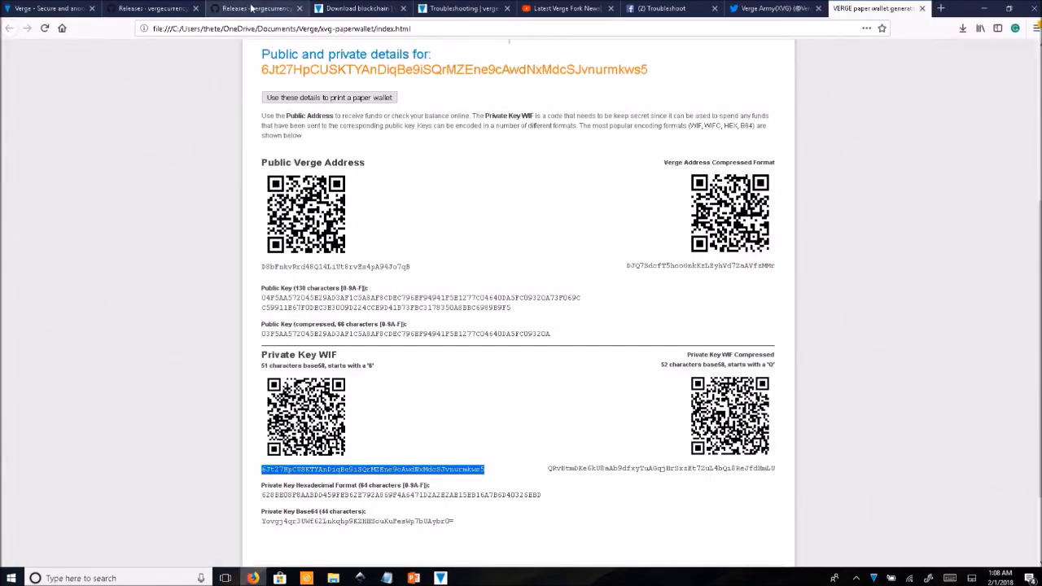
{"action": "left_click", "coordinate": [252, 8]}
{"action": "left_click", "coordinate": [146, 8]}
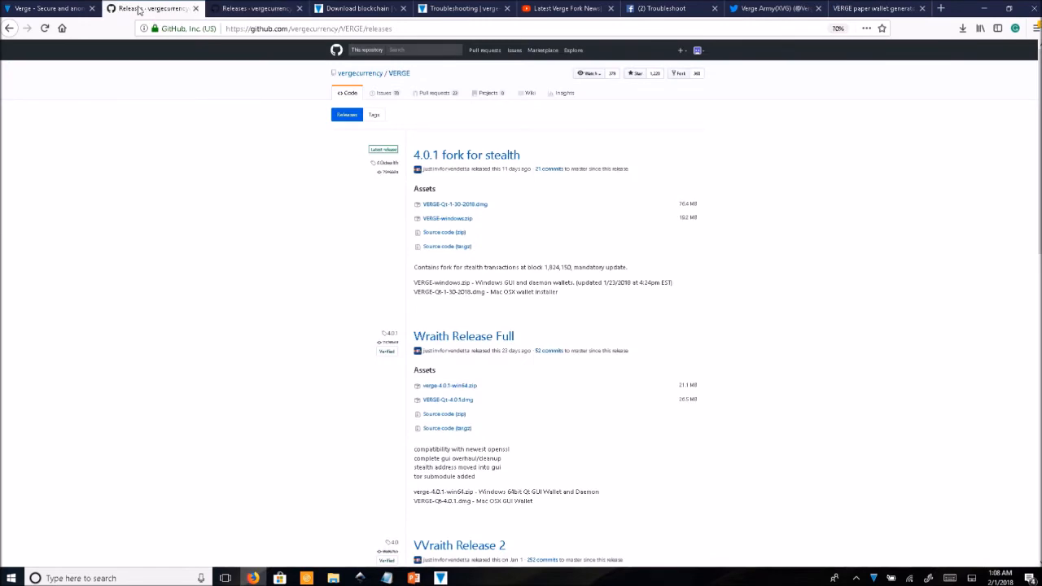
{"action": "left_click", "coordinate": [69, 7]}
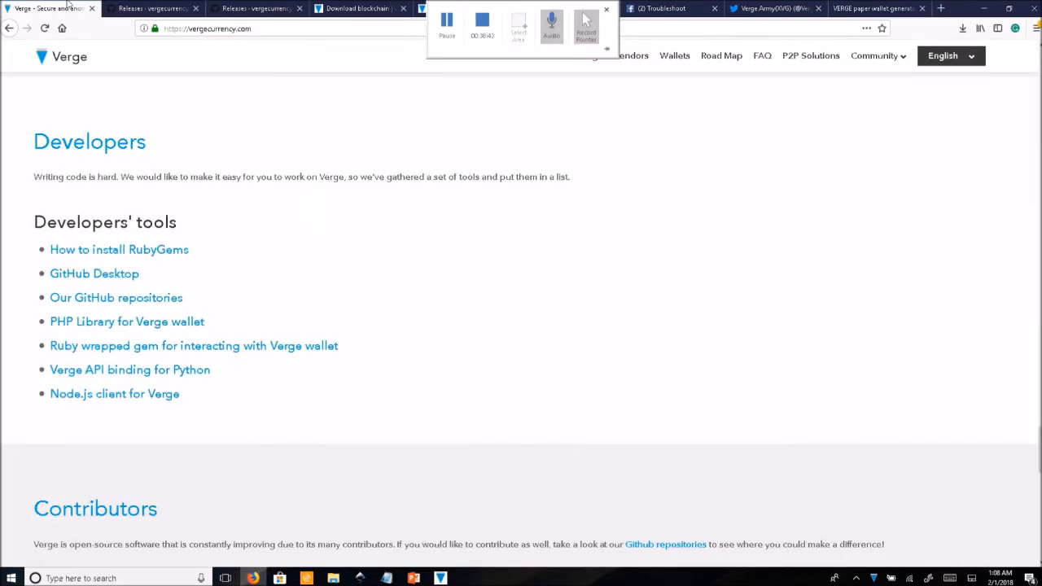
{"action": "left_click", "coordinate": [356, 8]}
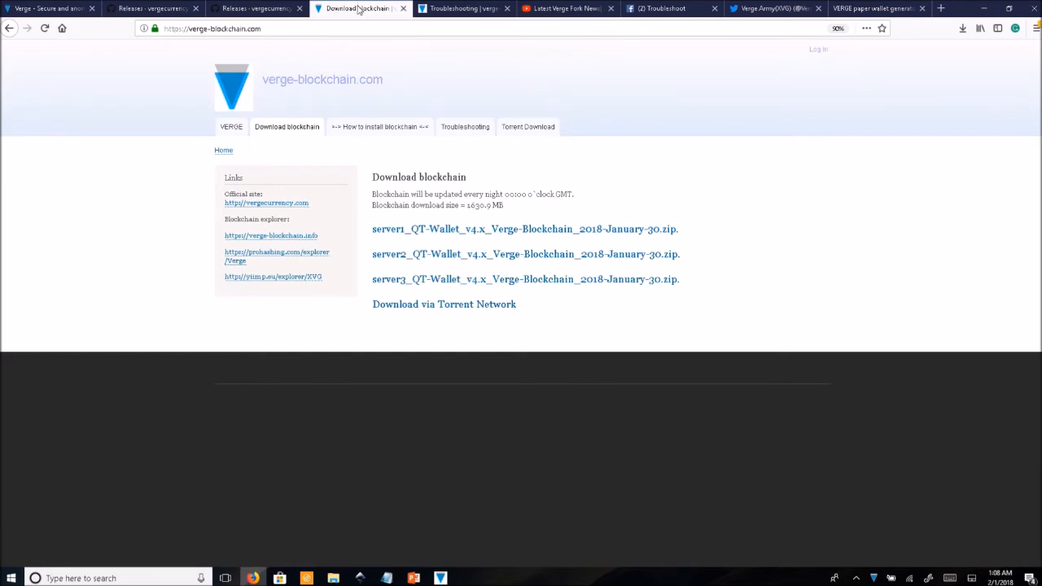
{"action": "left_click", "coordinate": [463, 133]}
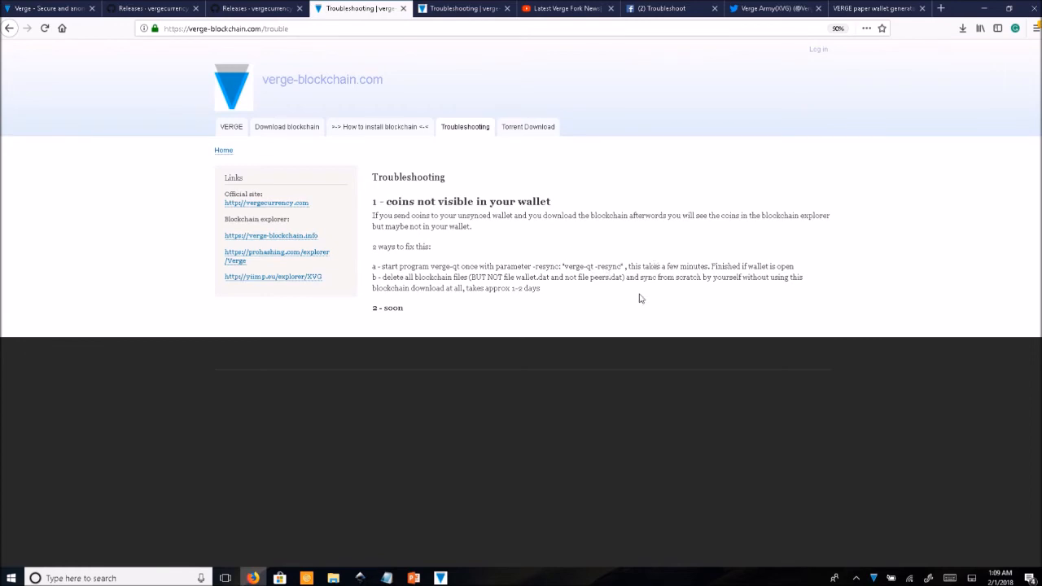
Switch to File Explorer and open the VERGE-qt-stealth folder in Downloads.
{"action": "left_click", "coordinate": [983, 9]}
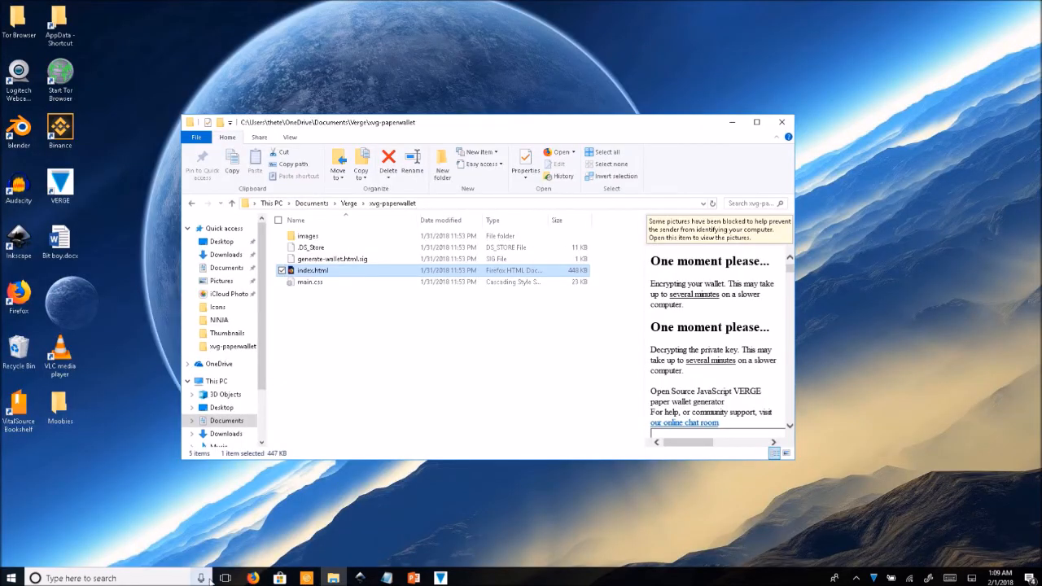
{"action": "left_click", "coordinate": [333, 578]}
{"action": "left_click", "coordinate": [333, 578]}
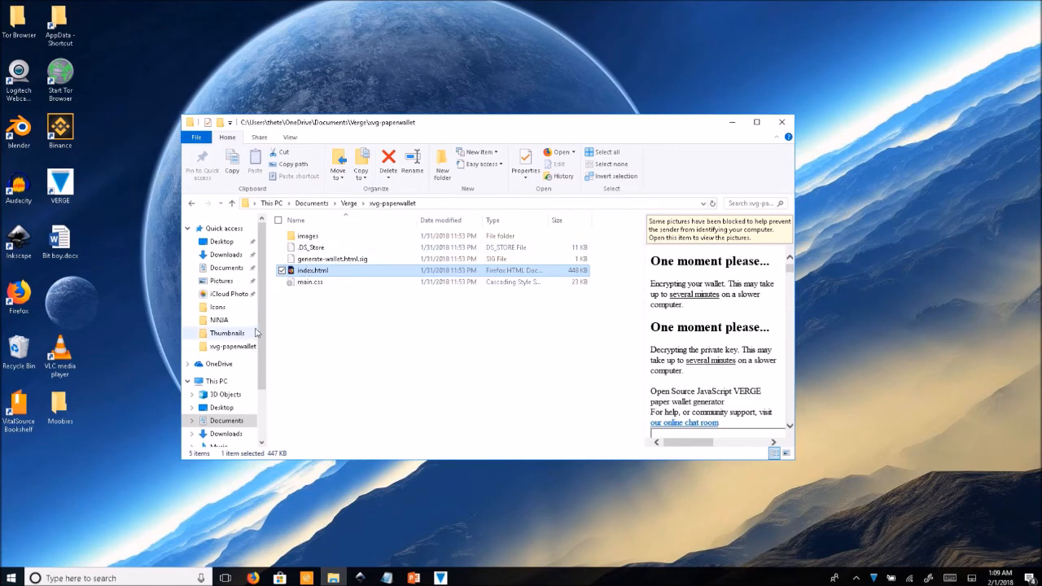
{"action": "scroll", "coordinate": [244, 350], "scroll_direction": "down", "scroll_amount": 2}
{"action": "left_click", "coordinate": [229, 373]}
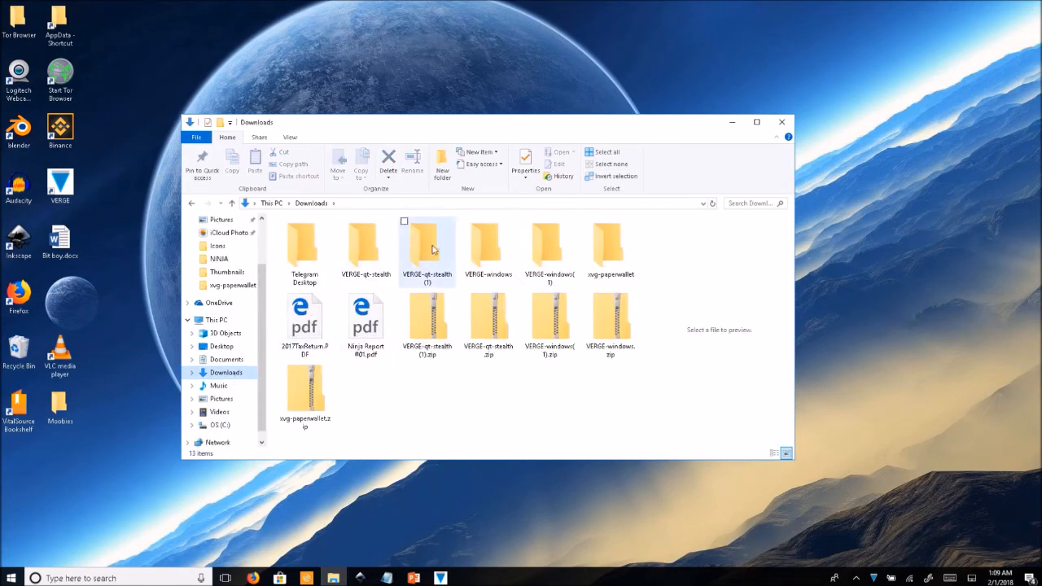
{"action": "double_click", "coordinate": [366, 244]}
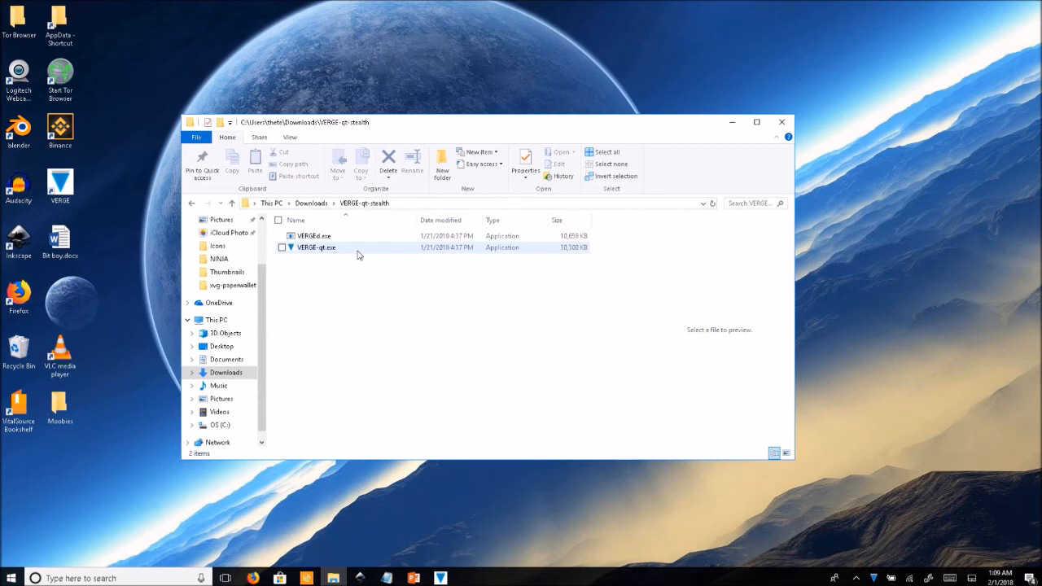
Create a shortcut to VERGE-qt.exe in the same folder.
{"action": "right_click", "coordinate": [338, 256]}
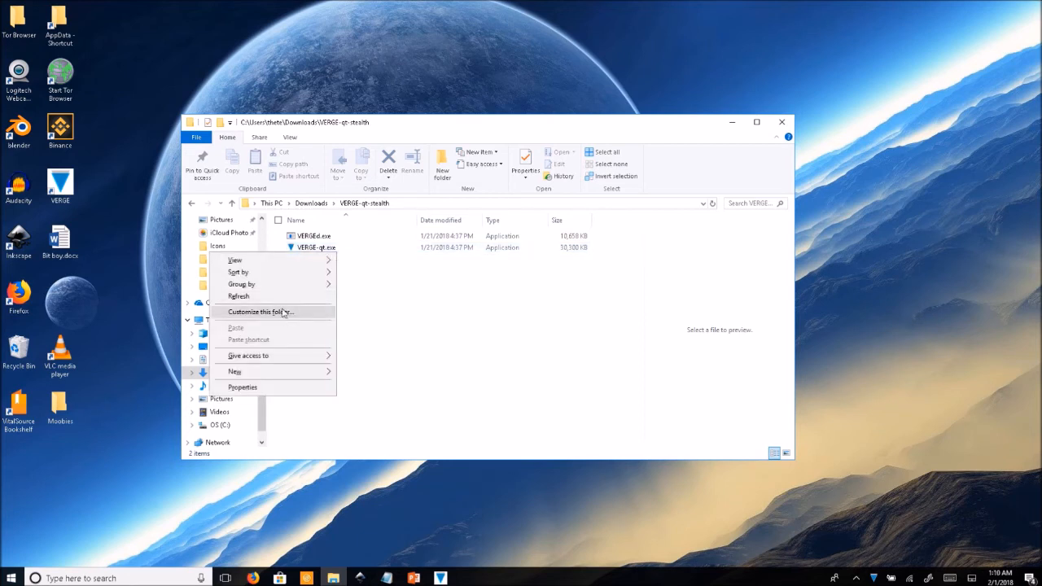
{"action": "left_click", "coordinate": [330, 249]}
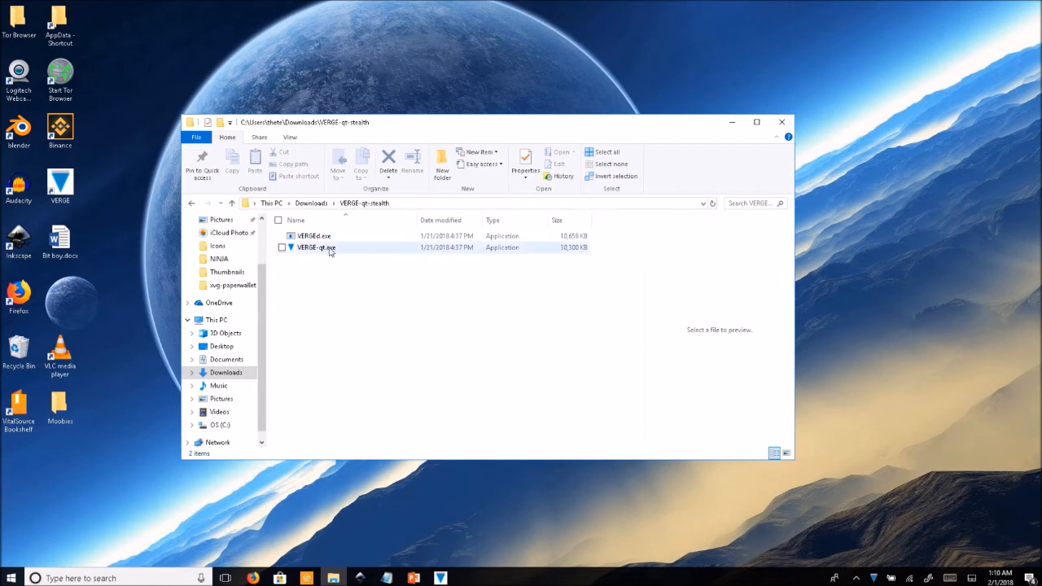
{"action": "right_click", "coordinate": [330, 252]}
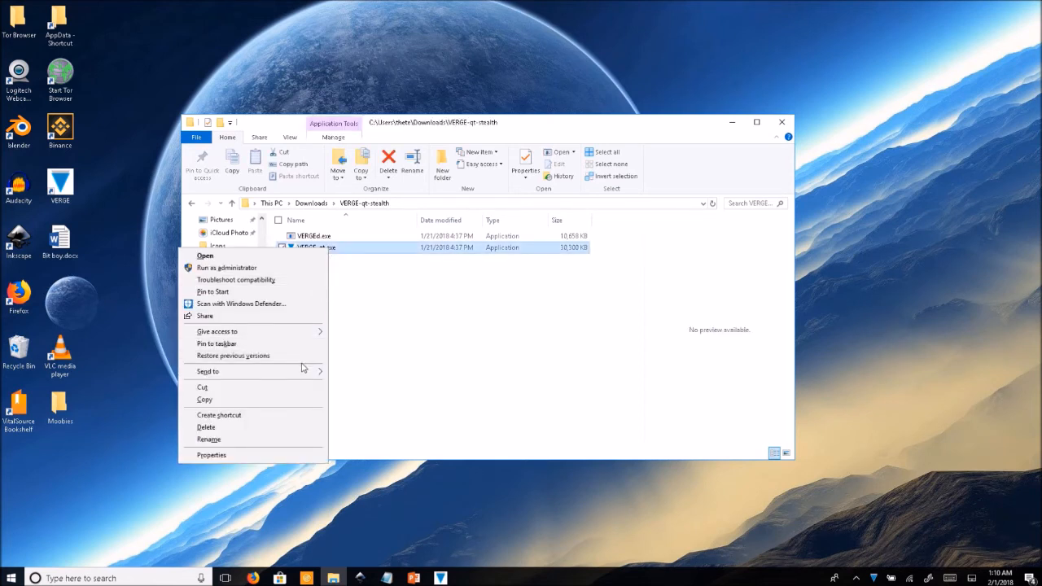
{"action": "left_click", "coordinate": [230, 417]}
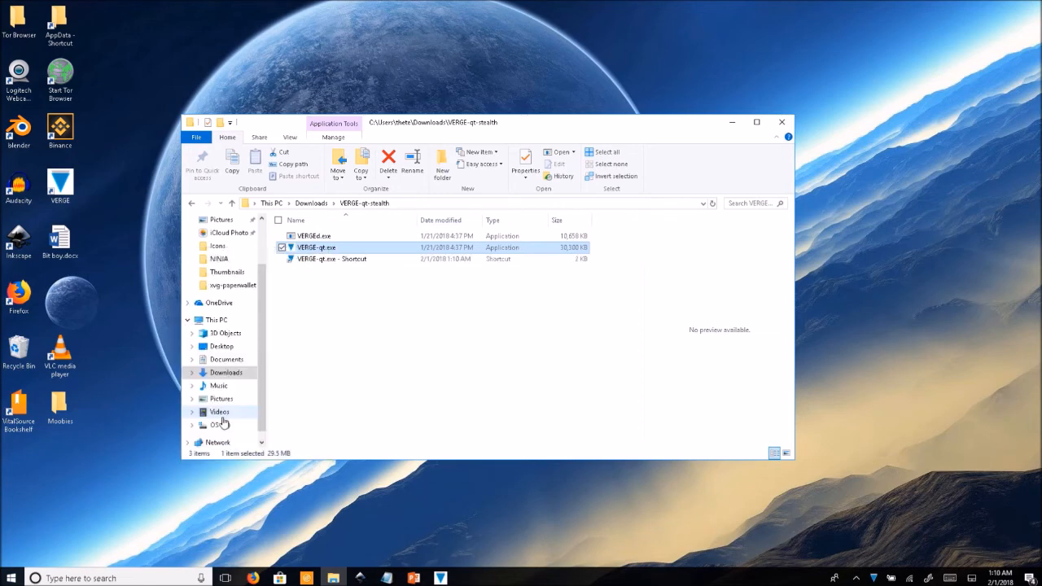
{"action": "left_click", "coordinate": [344, 287]}
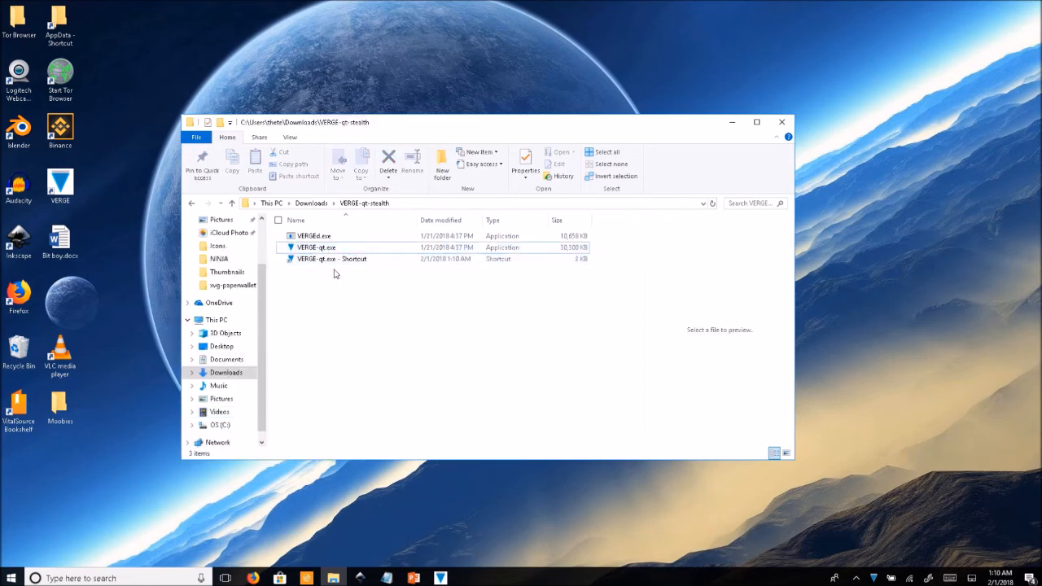
Rename the new VERGE-qt.exe shortcut to "Troubleshoot Resync".
{"action": "right_click", "coordinate": [336, 267]}
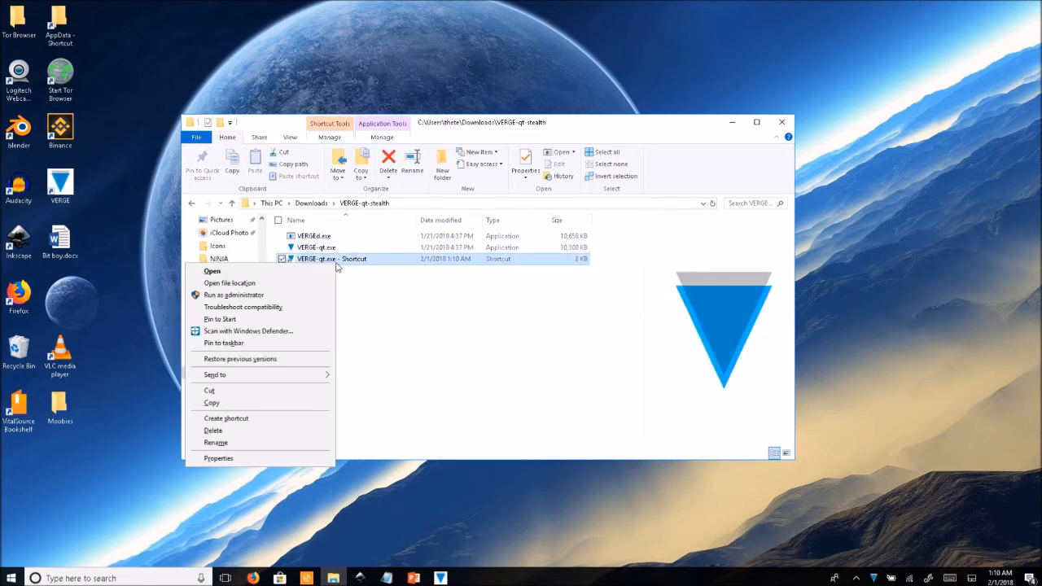
{"action": "left_click", "coordinate": [270, 443]}
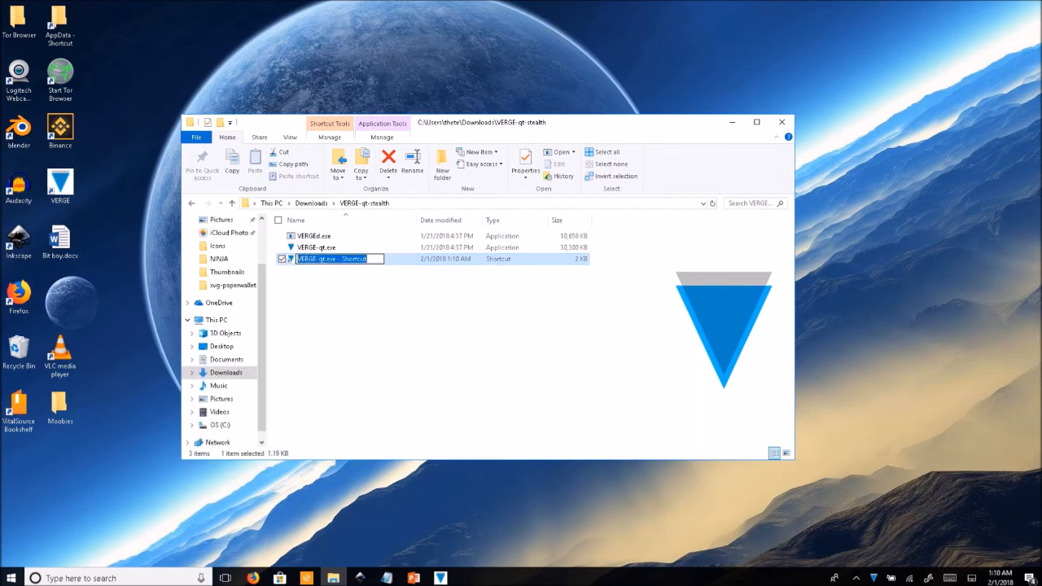
{"action": "type", "text": "Troubl"}
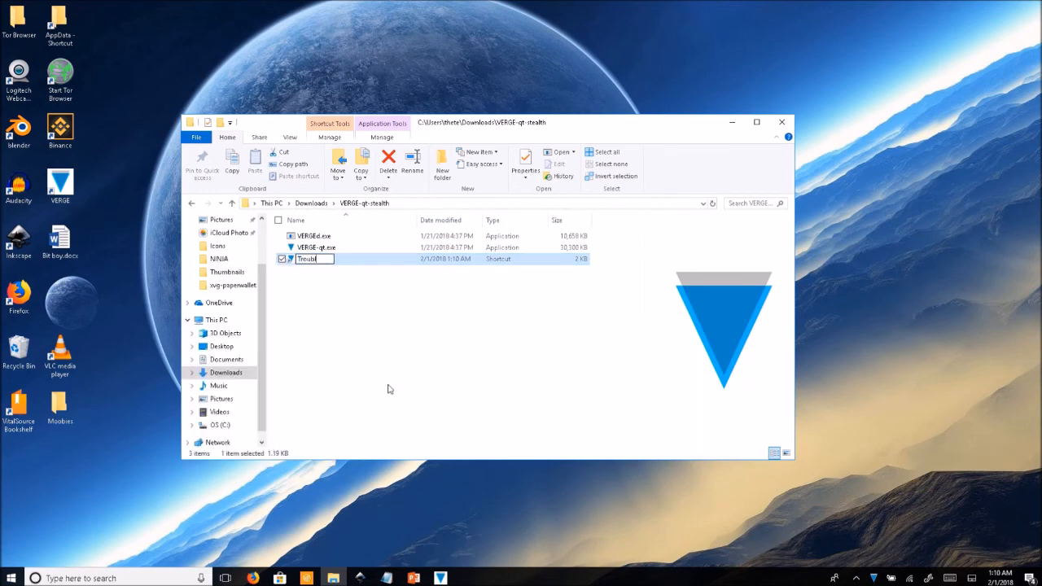
{"action": "type", "text": "eshoot Resync"}
{"action": "key", "text": "Return"}
{"action": "left_click", "coordinate": [402, 347]}
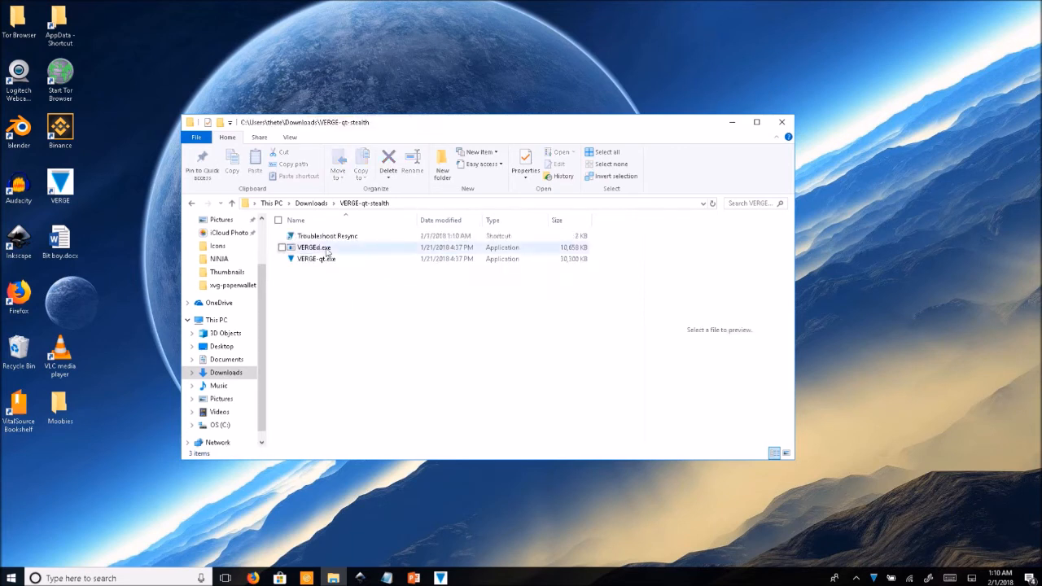
Append the parameter -resync to the target path in the Troubleshoot Resync shortcut's properties and apply the change.
{"action": "right_click", "coordinate": [342, 235]}
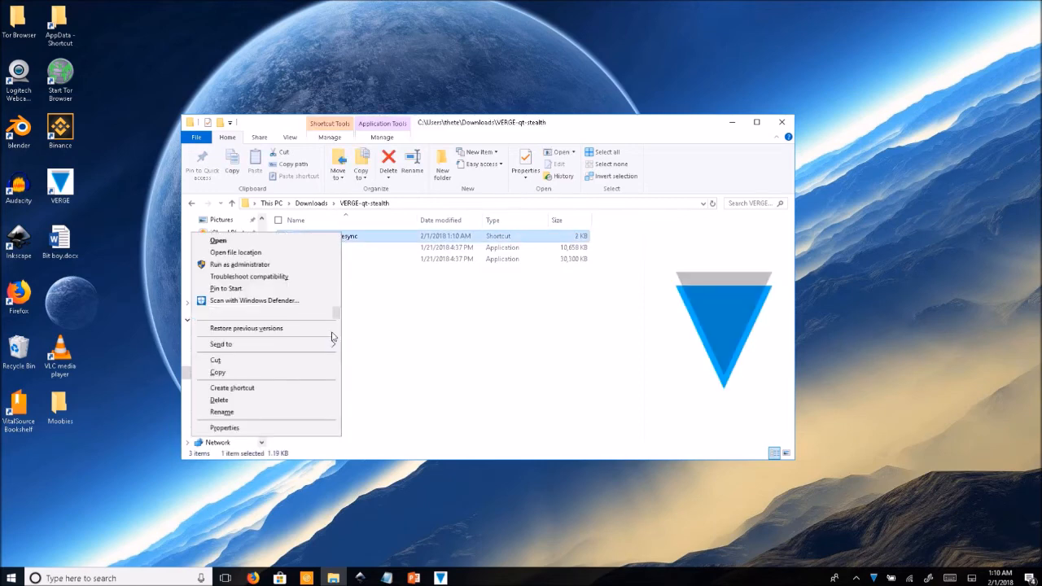
{"action": "left_click", "coordinate": [225, 428]}
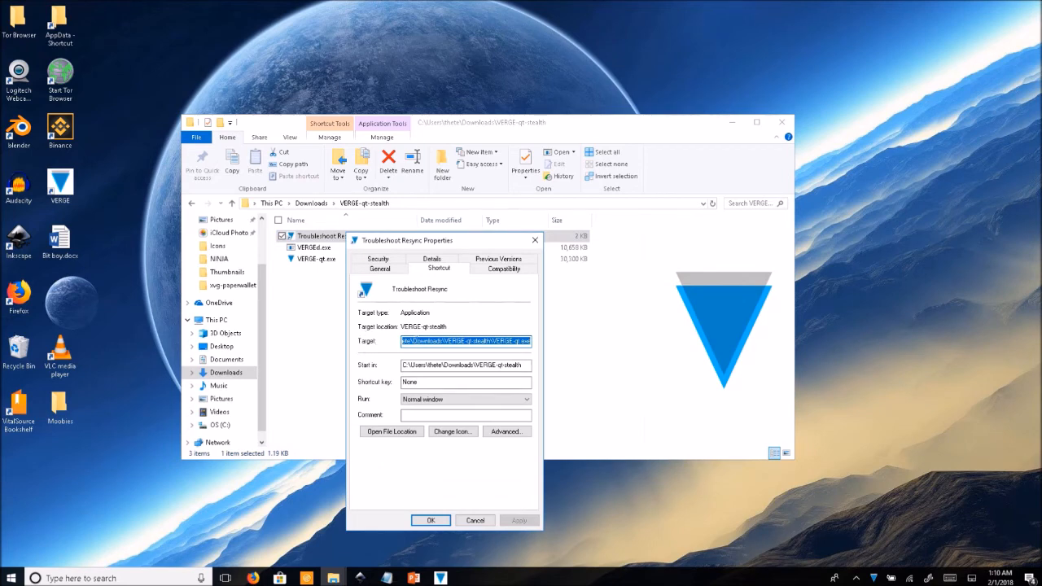
{"action": "left_click", "coordinate": [452, 342]}
{"action": "left_click_drag", "start_coordinate": [452, 342], "coordinate": [569, 342]}
{"action": "left_click", "coordinate": [529, 342]}
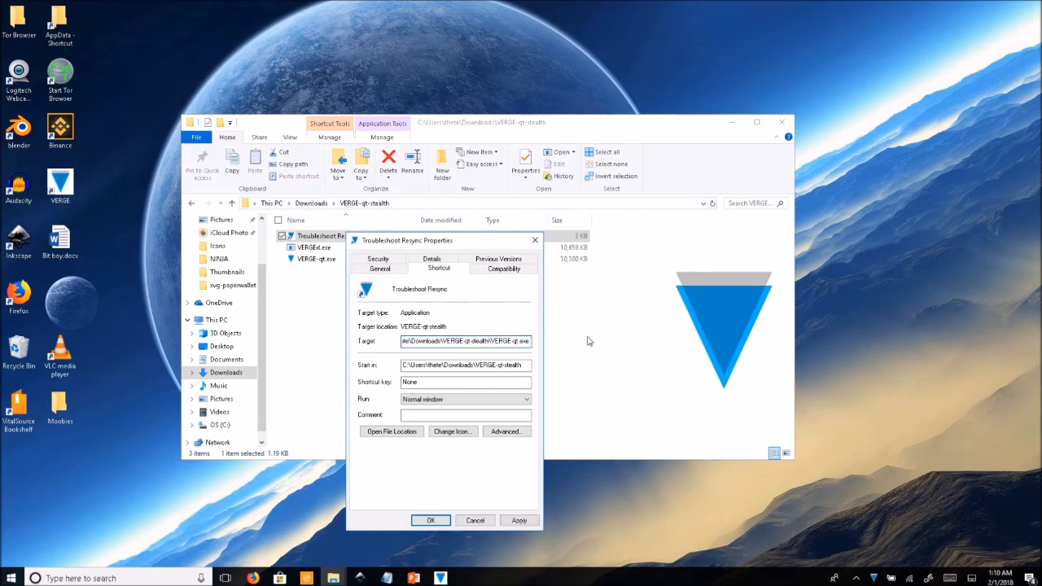
{"action": "type", "text": "-"}
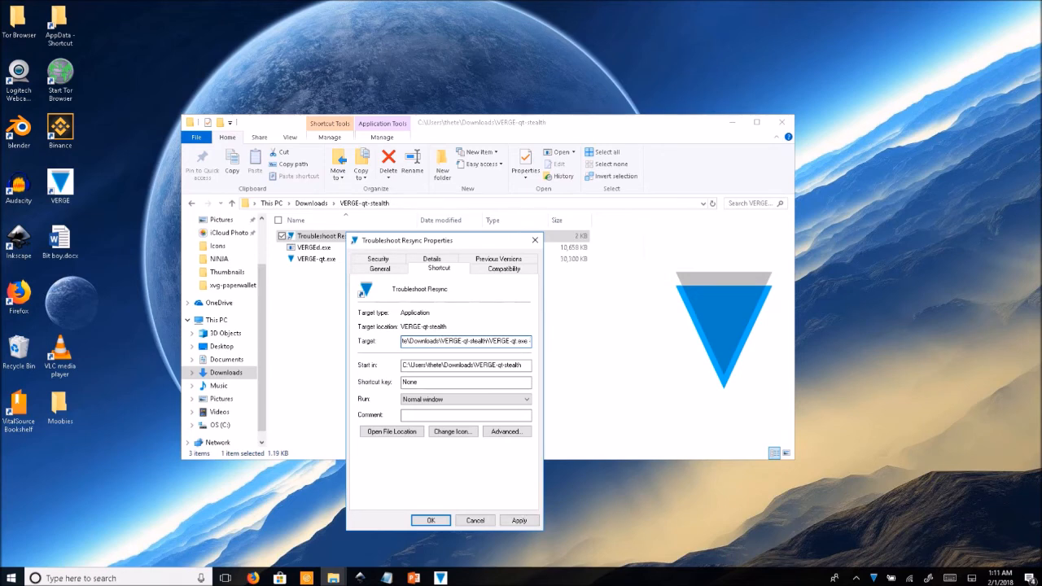
{"action": "type", "text": "r"}
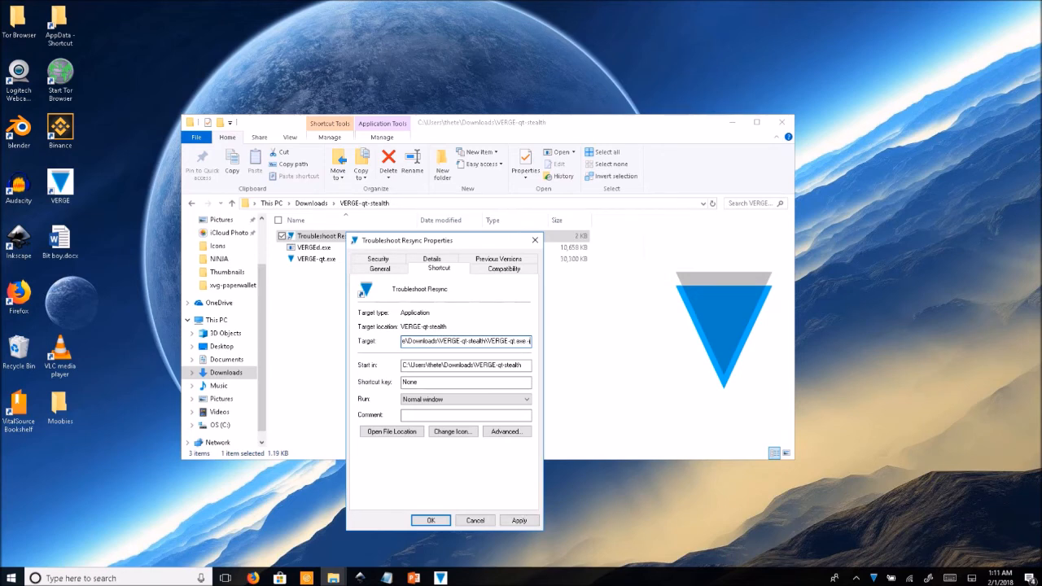
{"action": "type", "text": "esync"}
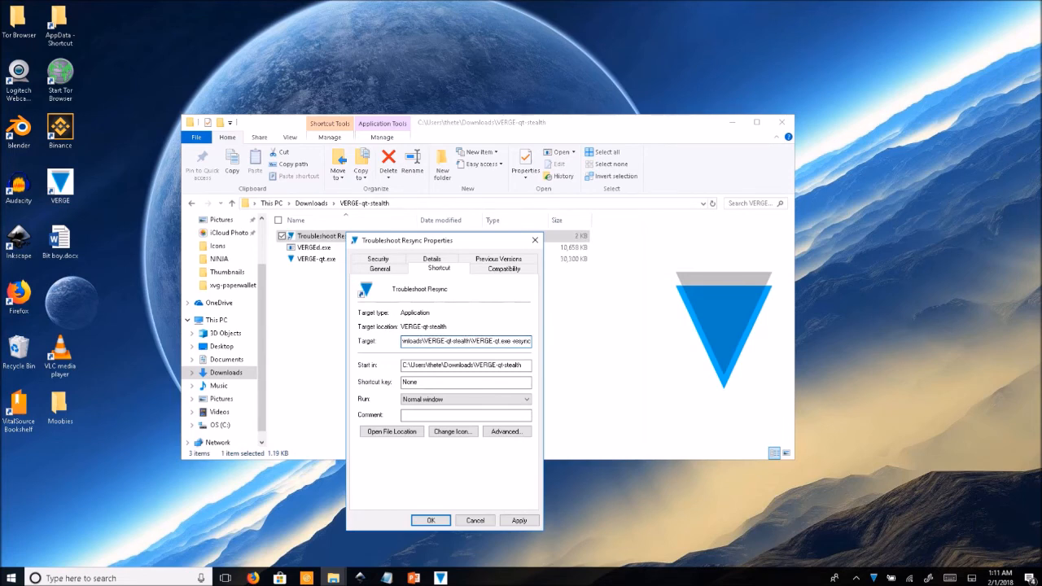
{"action": "left_click", "coordinate": [526, 522]}
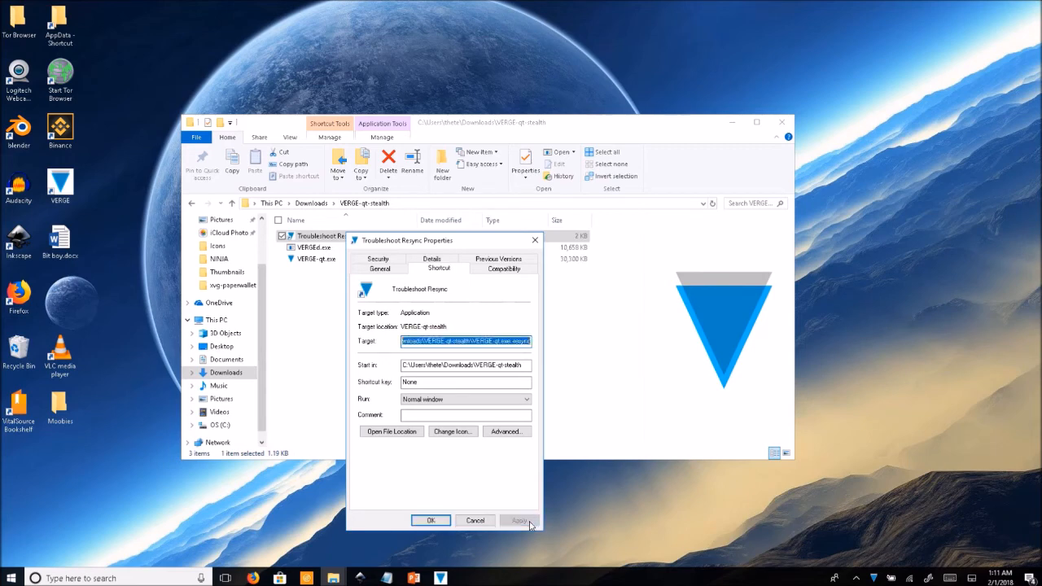
{"action": "left_click", "coordinate": [435, 519]}
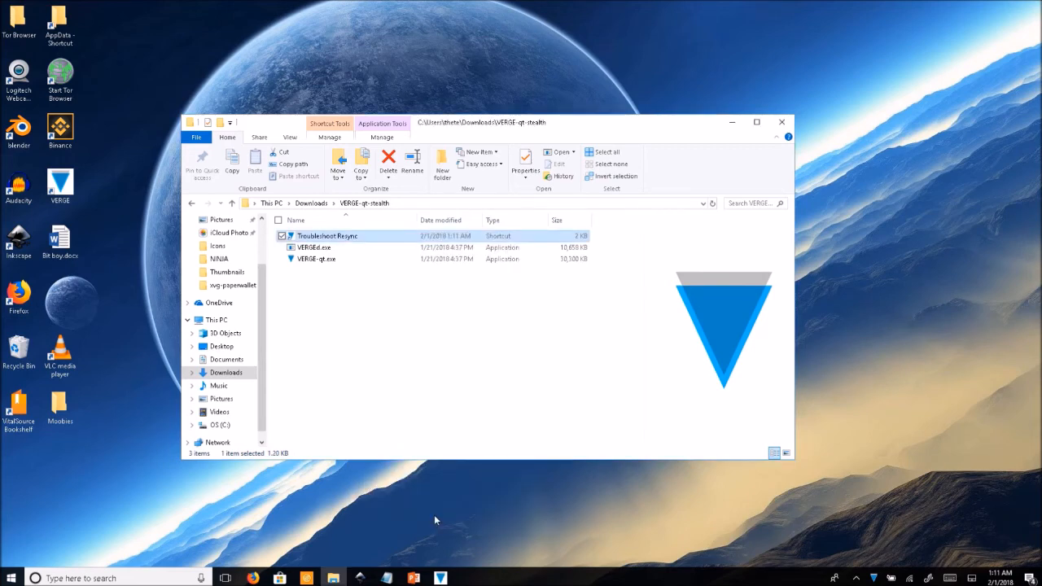
Switch to Firefox and look through the created playlists on the Verge Army YouTube channel.
{"action": "left_click", "coordinate": [511, 306]}
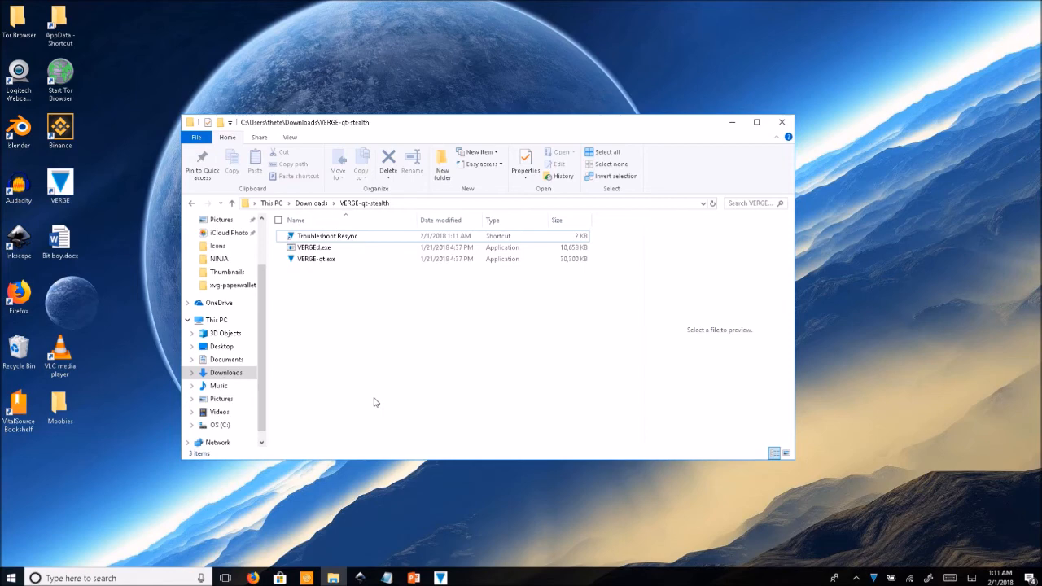
{"action": "left_click", "coordinate": [253, 578]}
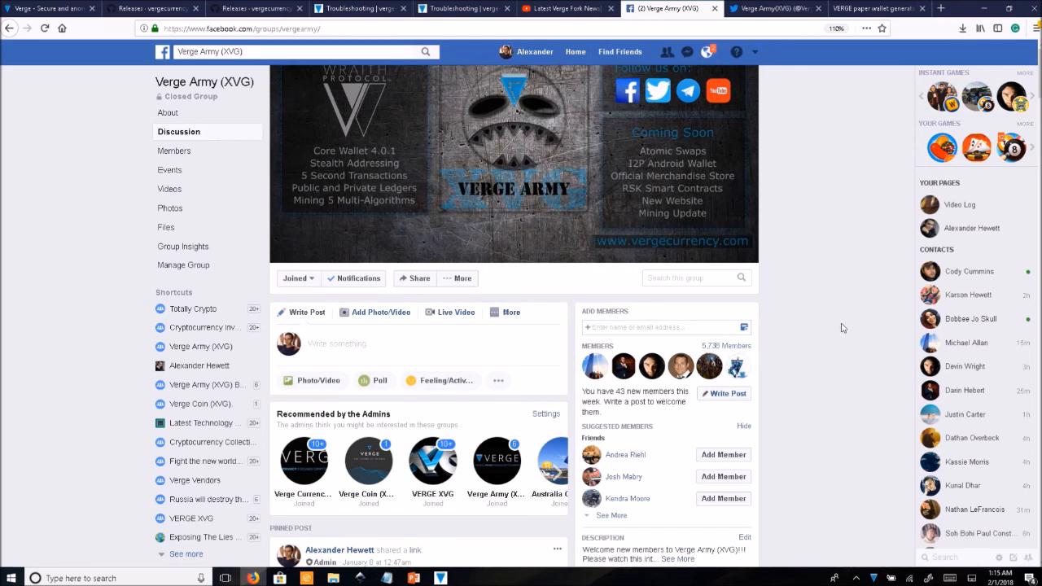
{"action": "key", "text": "ctrl+shift+Tab"}
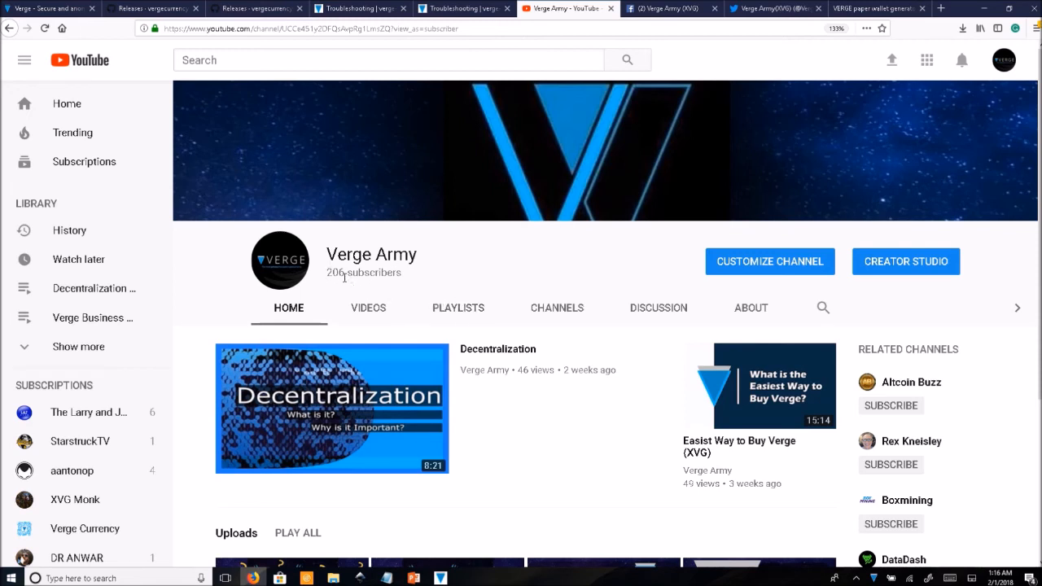
{"action": "left_click_drag", "start_coordinate": [345, 272], "coordinate": [323, 271]}
{"action": "left_click", "coordinate": [476, 273]}
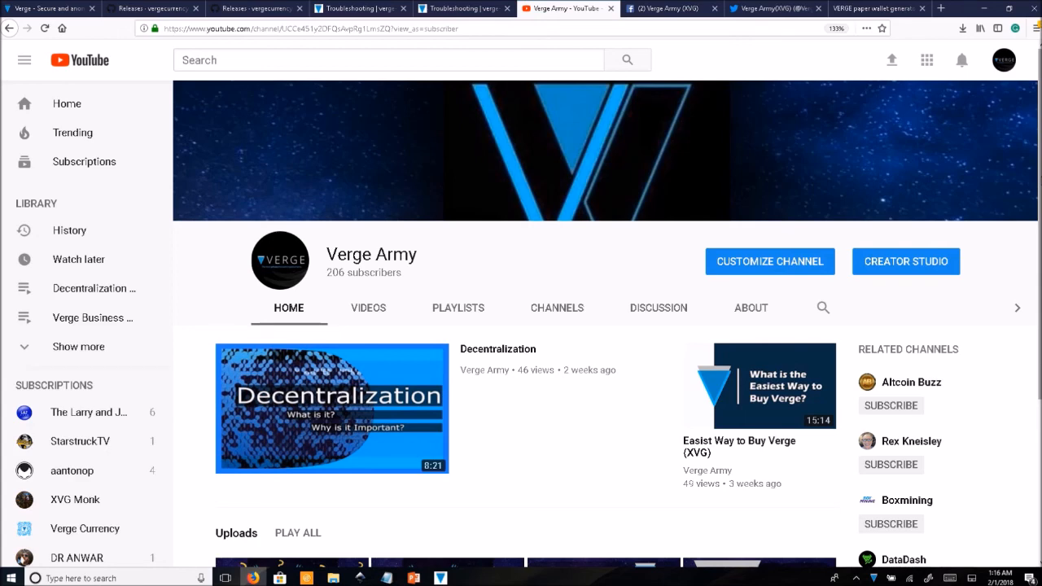
{"action": "left_click", "coordinate": [458, 307]}
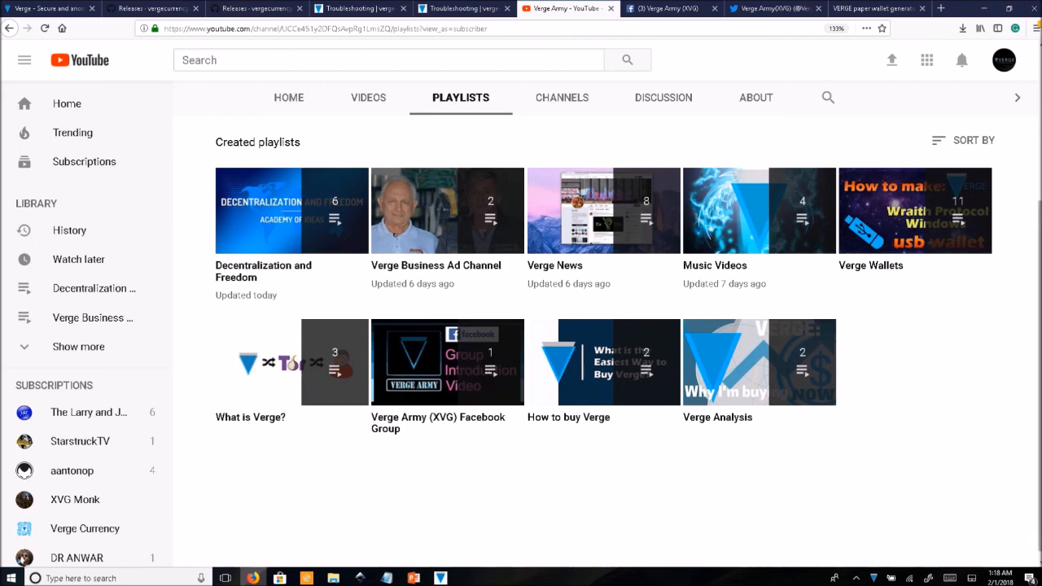
{"action": "left_click_drag", "start_coordinate": [1039, 376], "coordinate": [1039, 383]}
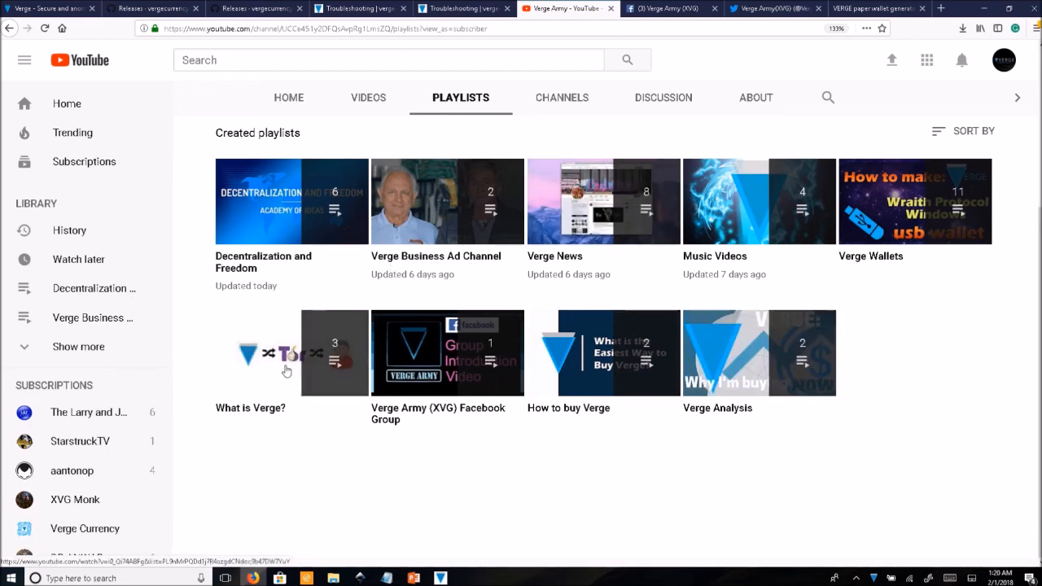
Bring up the Verge Army(XVG) Twitter profile and look through its latest tweets.
{"action": "left_click", "coordinate": [780, 10]}
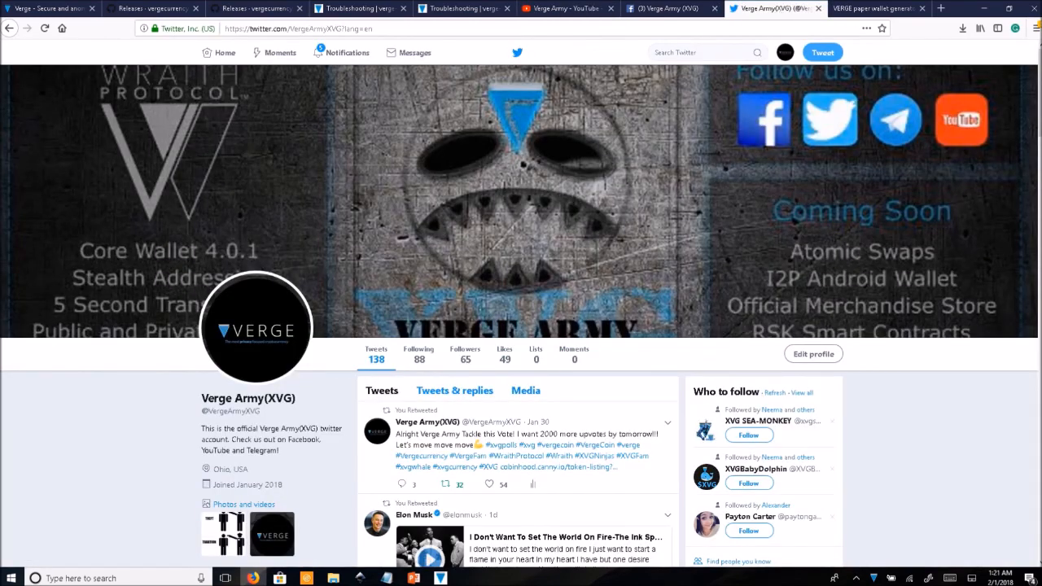
{"action": "scroll", "coordinate": [521, 203], "scroll_direction": "down", "scroll_amount": 2}
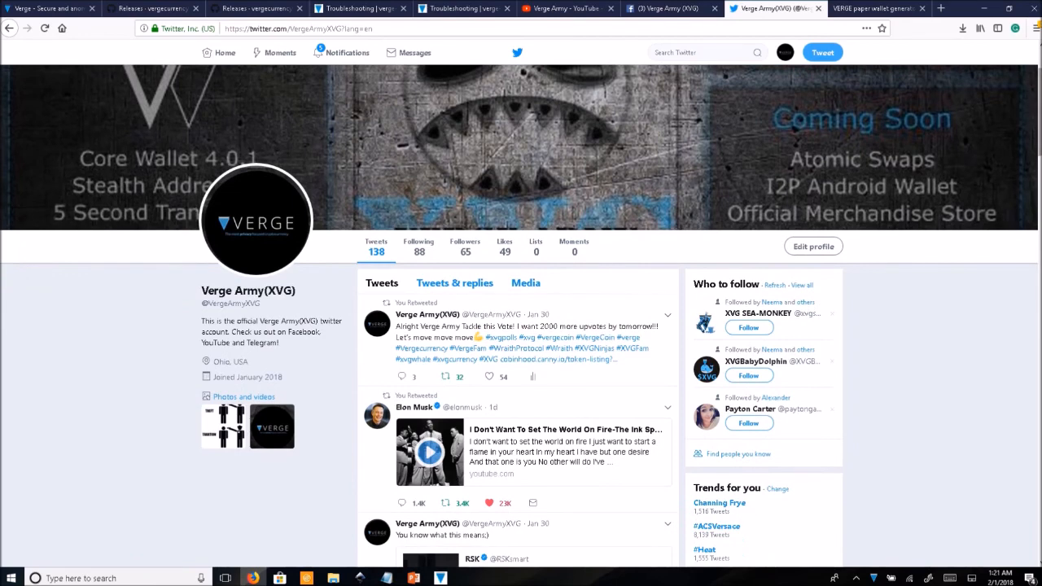
{"action": "scroll", "coordinate": [319, 372], "scroll_direction": "down", "scroll_amount": 1}
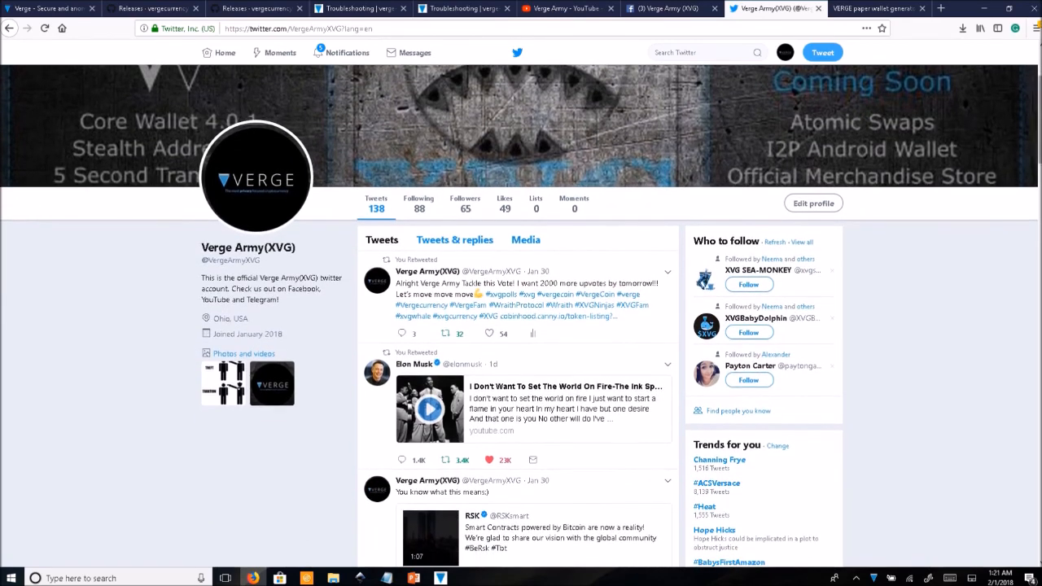